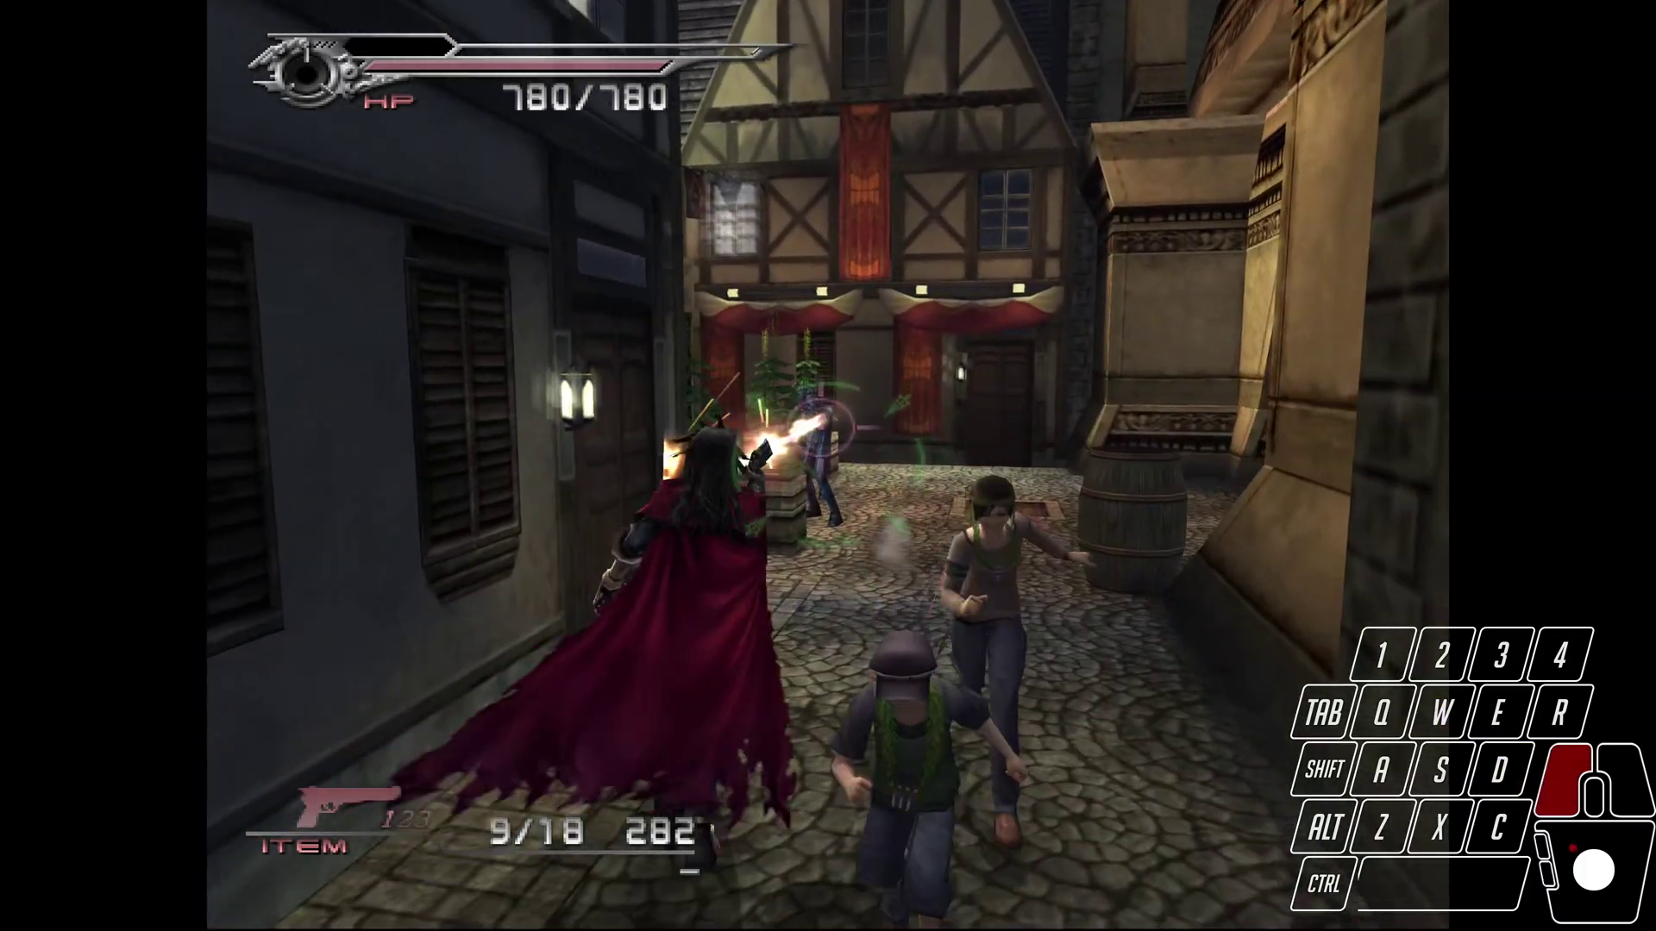
key("s")
left_click(828, 465)
left_click(828, 465)
key("w")
left_click(828, 466)
left_click(828, 466)
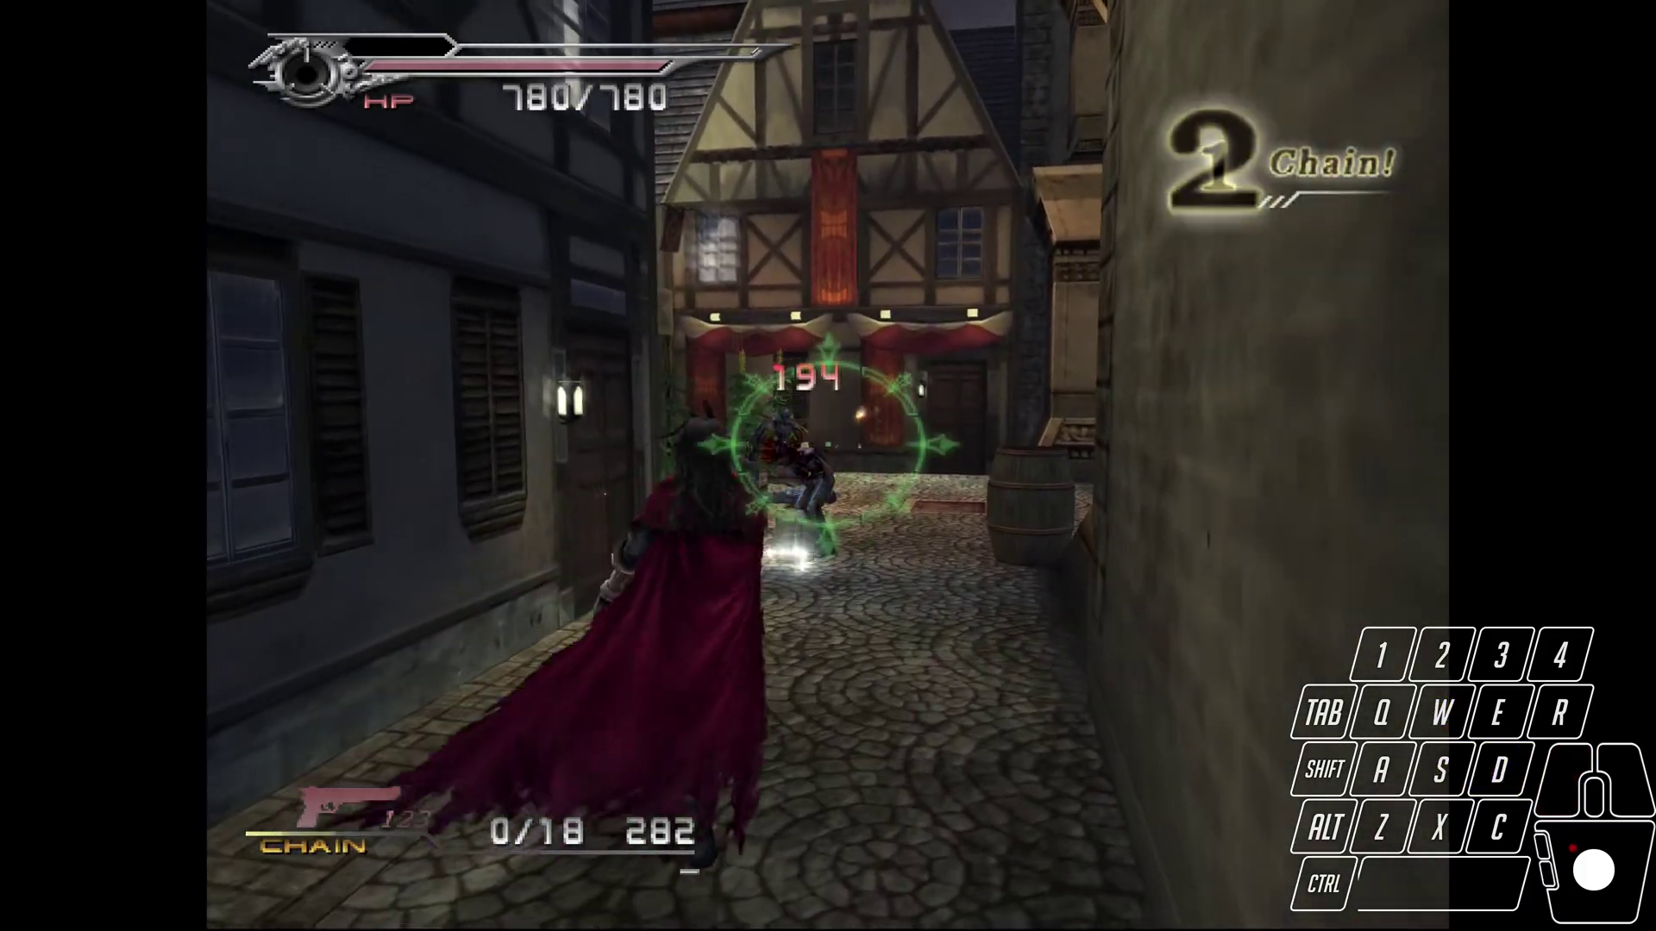
key("d")
left_click(828, 465)
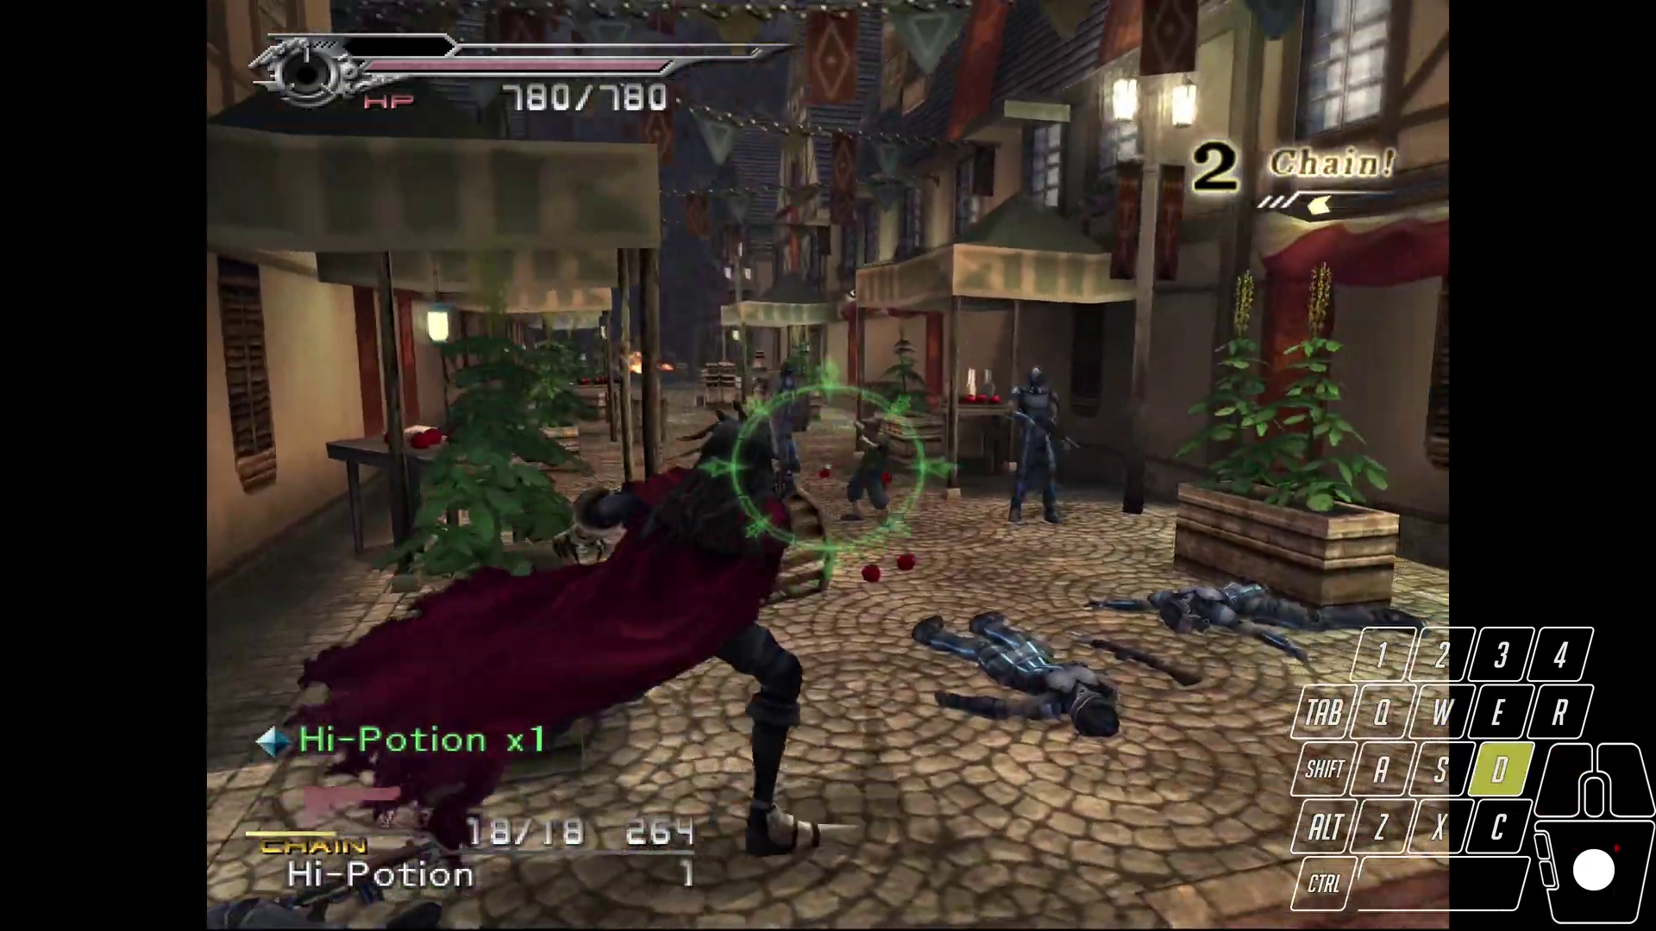
left_click(828, 466)
left_click(828, 466)
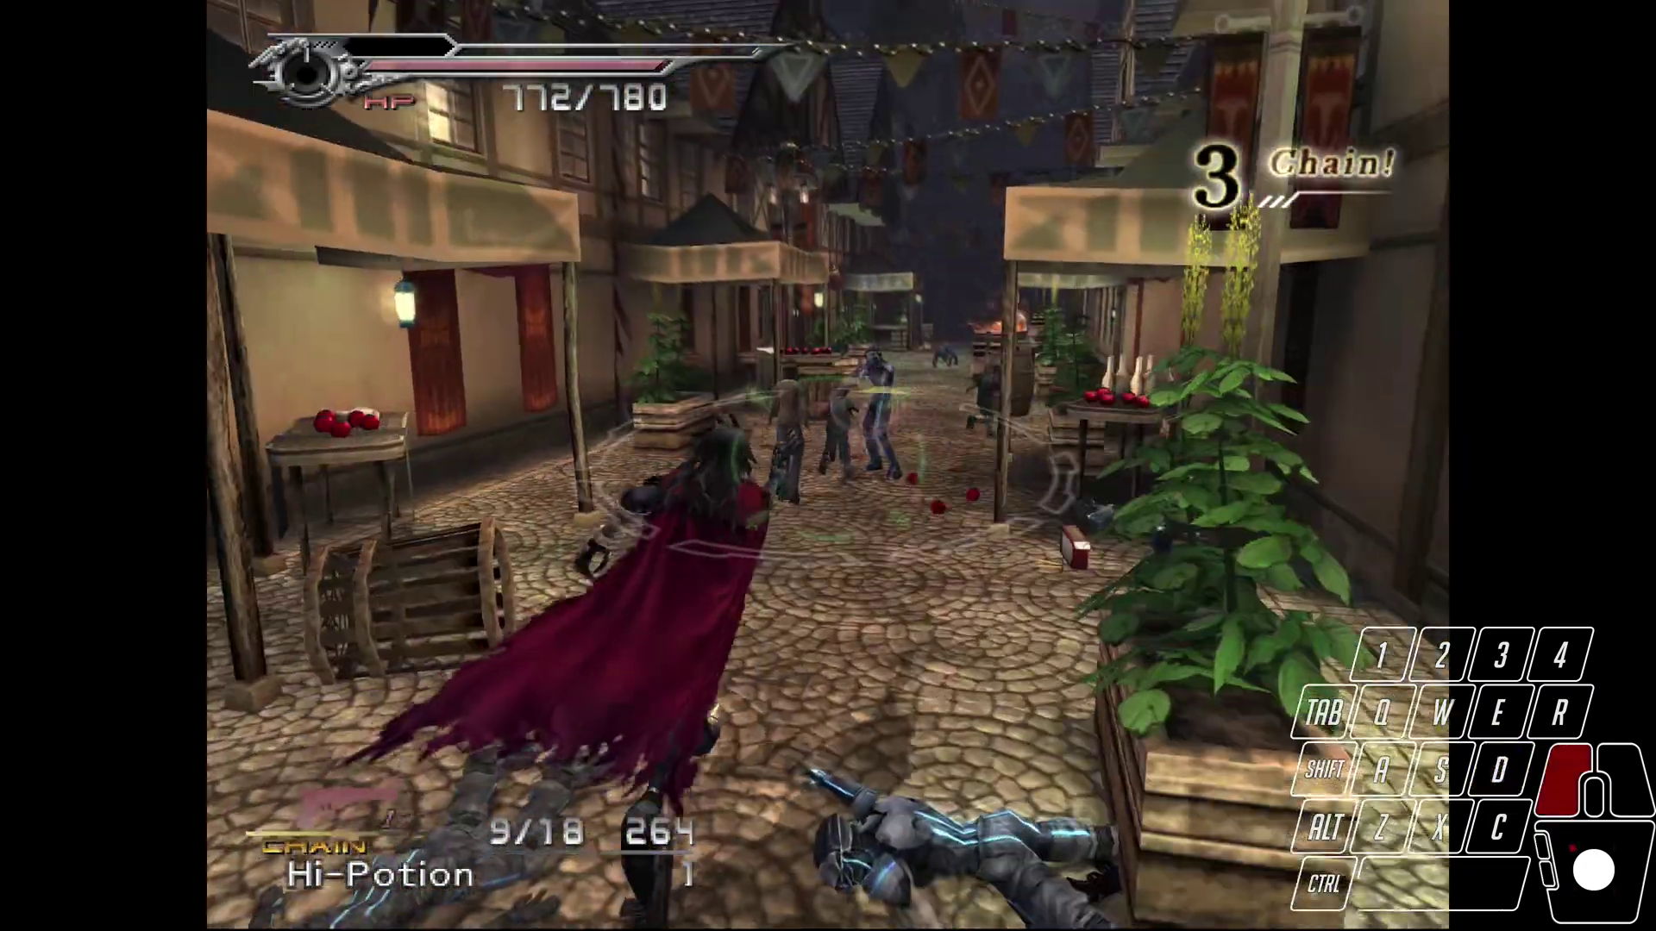
left_click(828, 466)
key("w")
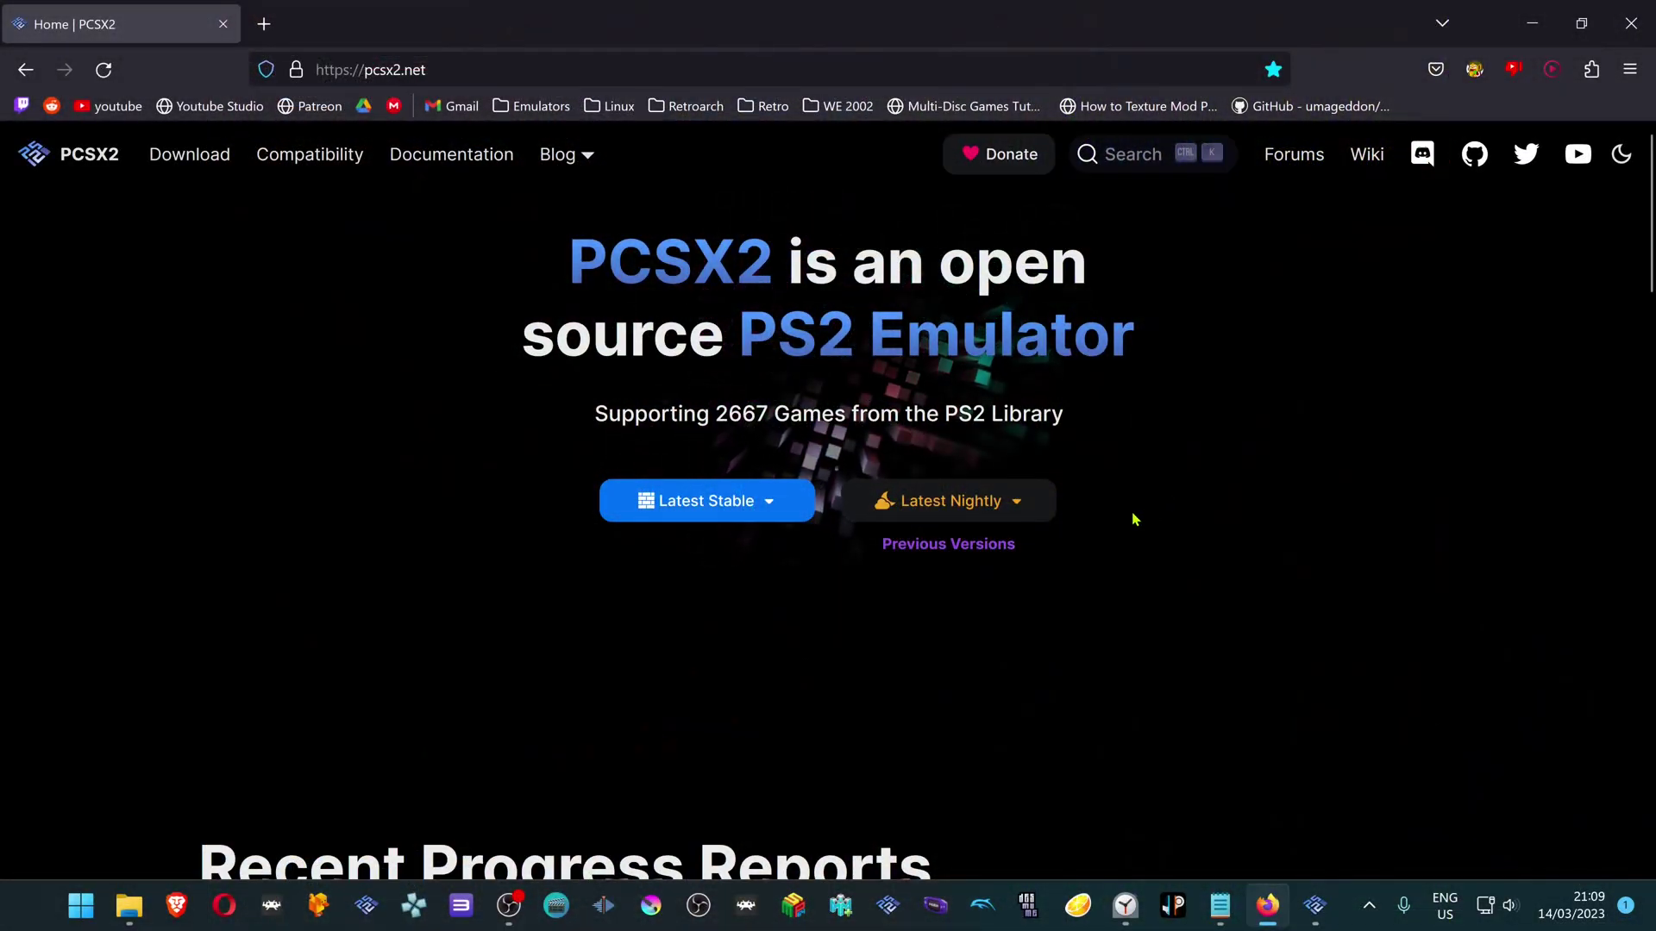
Step: Check which latest nightly builds the PCSX2 website offers for download
left_click(1019, 504)
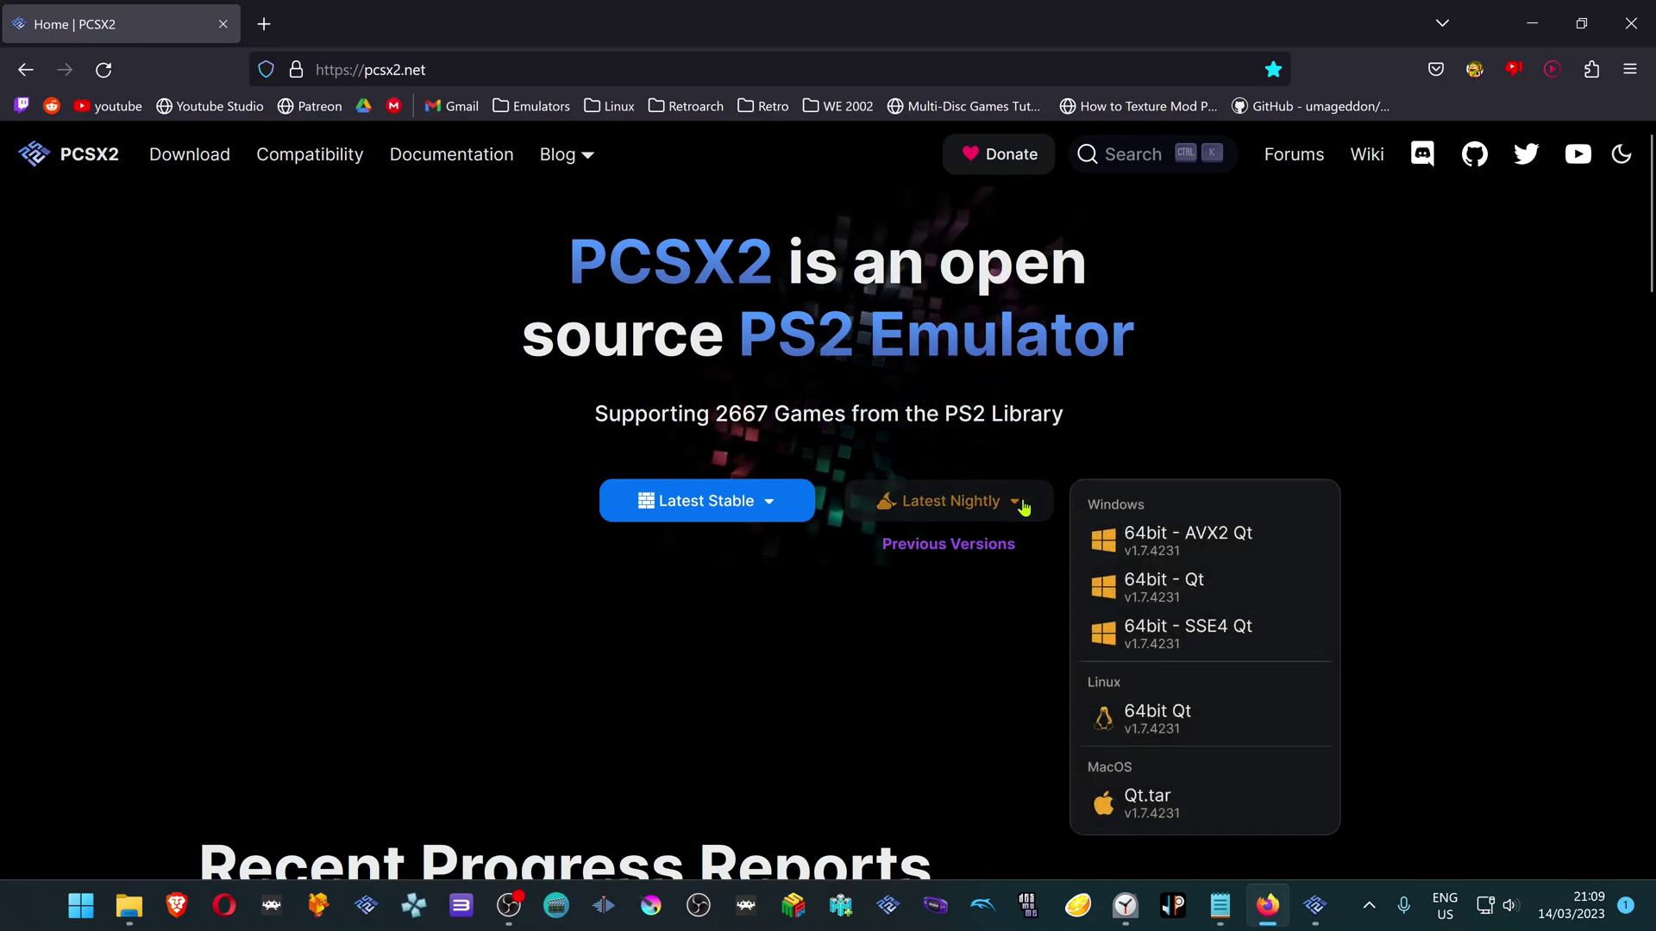
left_click(1208, 432)
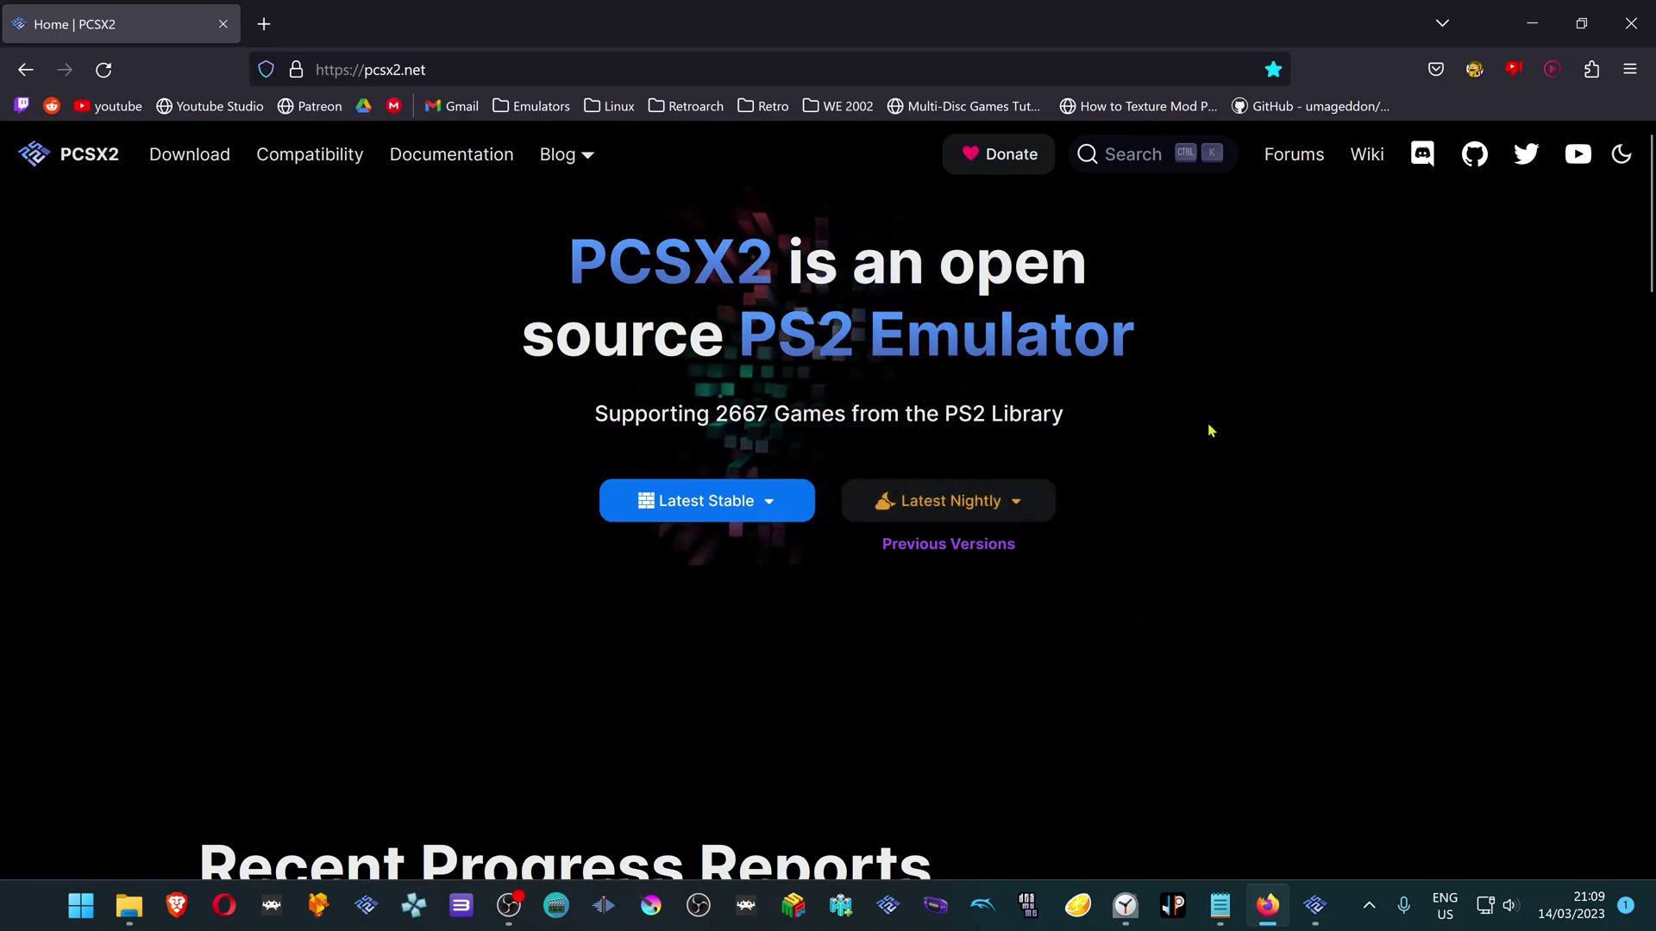
Step: Switch to PCSX2 and create an empty controller input profile named "km games" without copying the existing bindings
left_click(1314, 905)
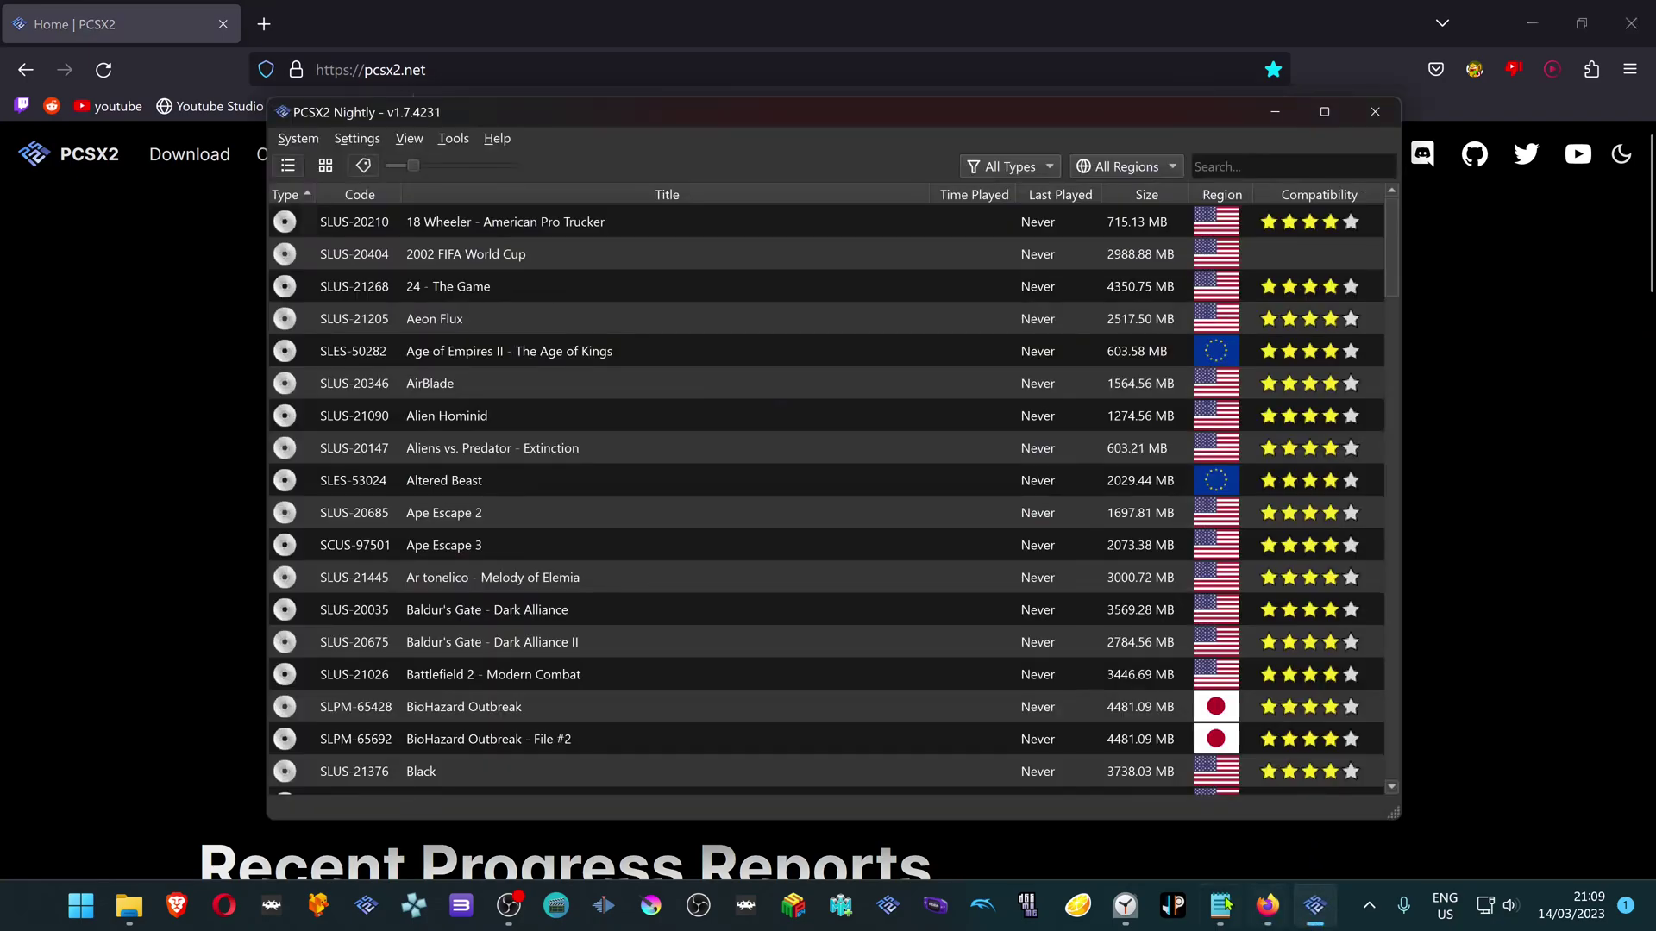
left_click(368, 144)
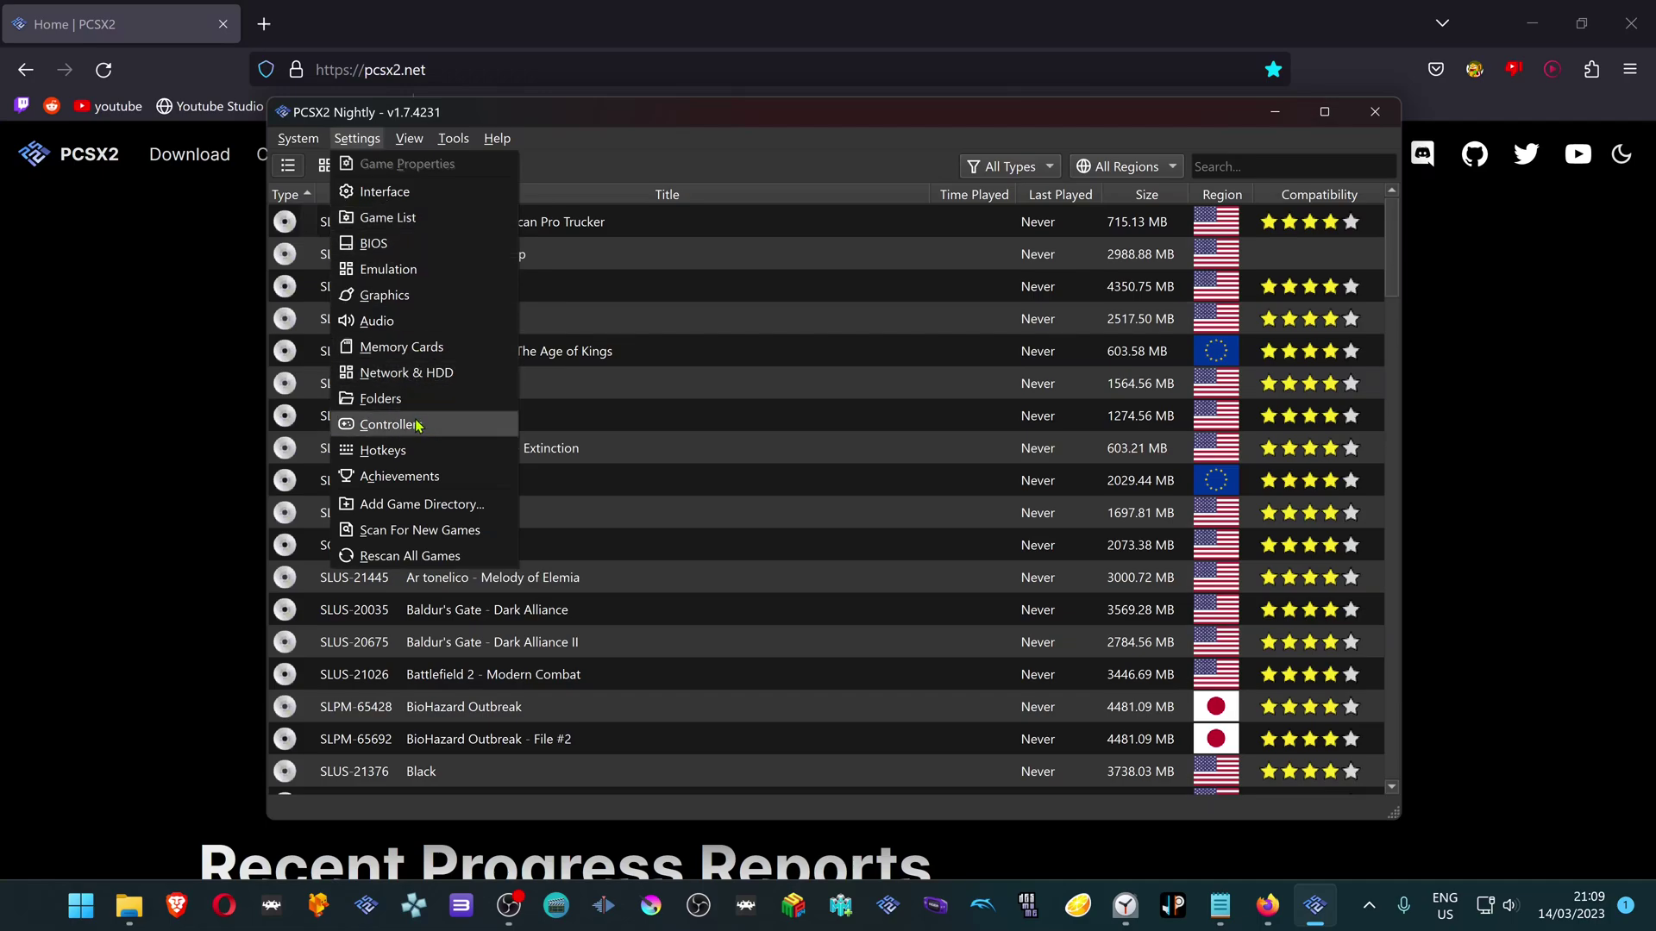
left_click(418, 426)
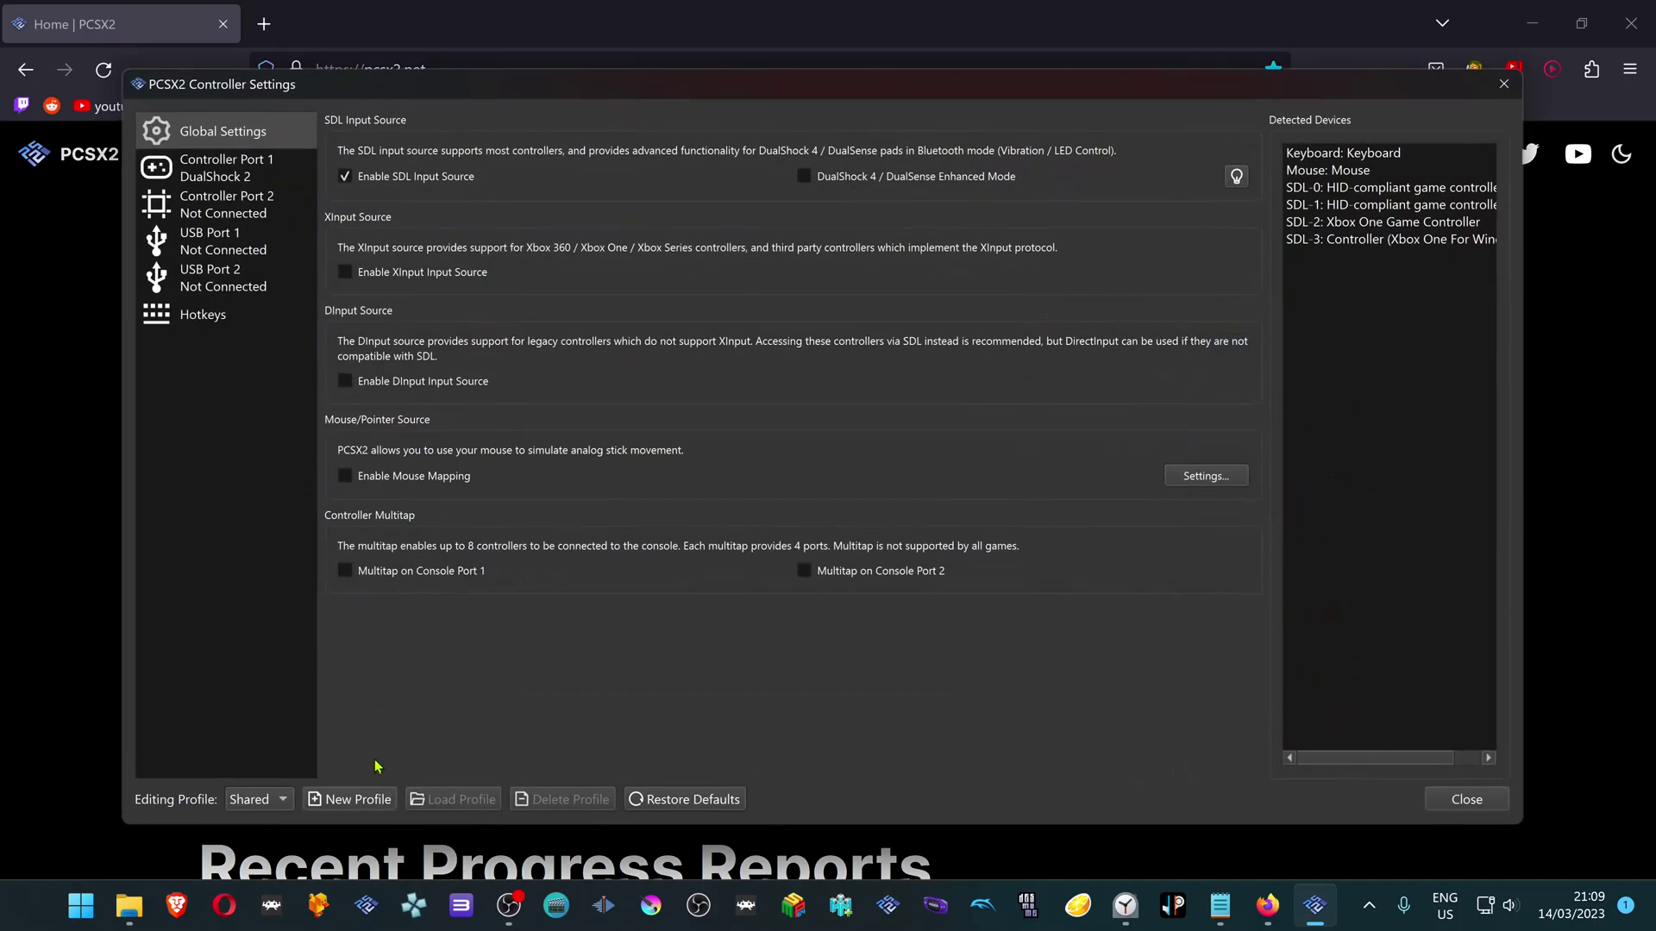
left_click(374, 809)
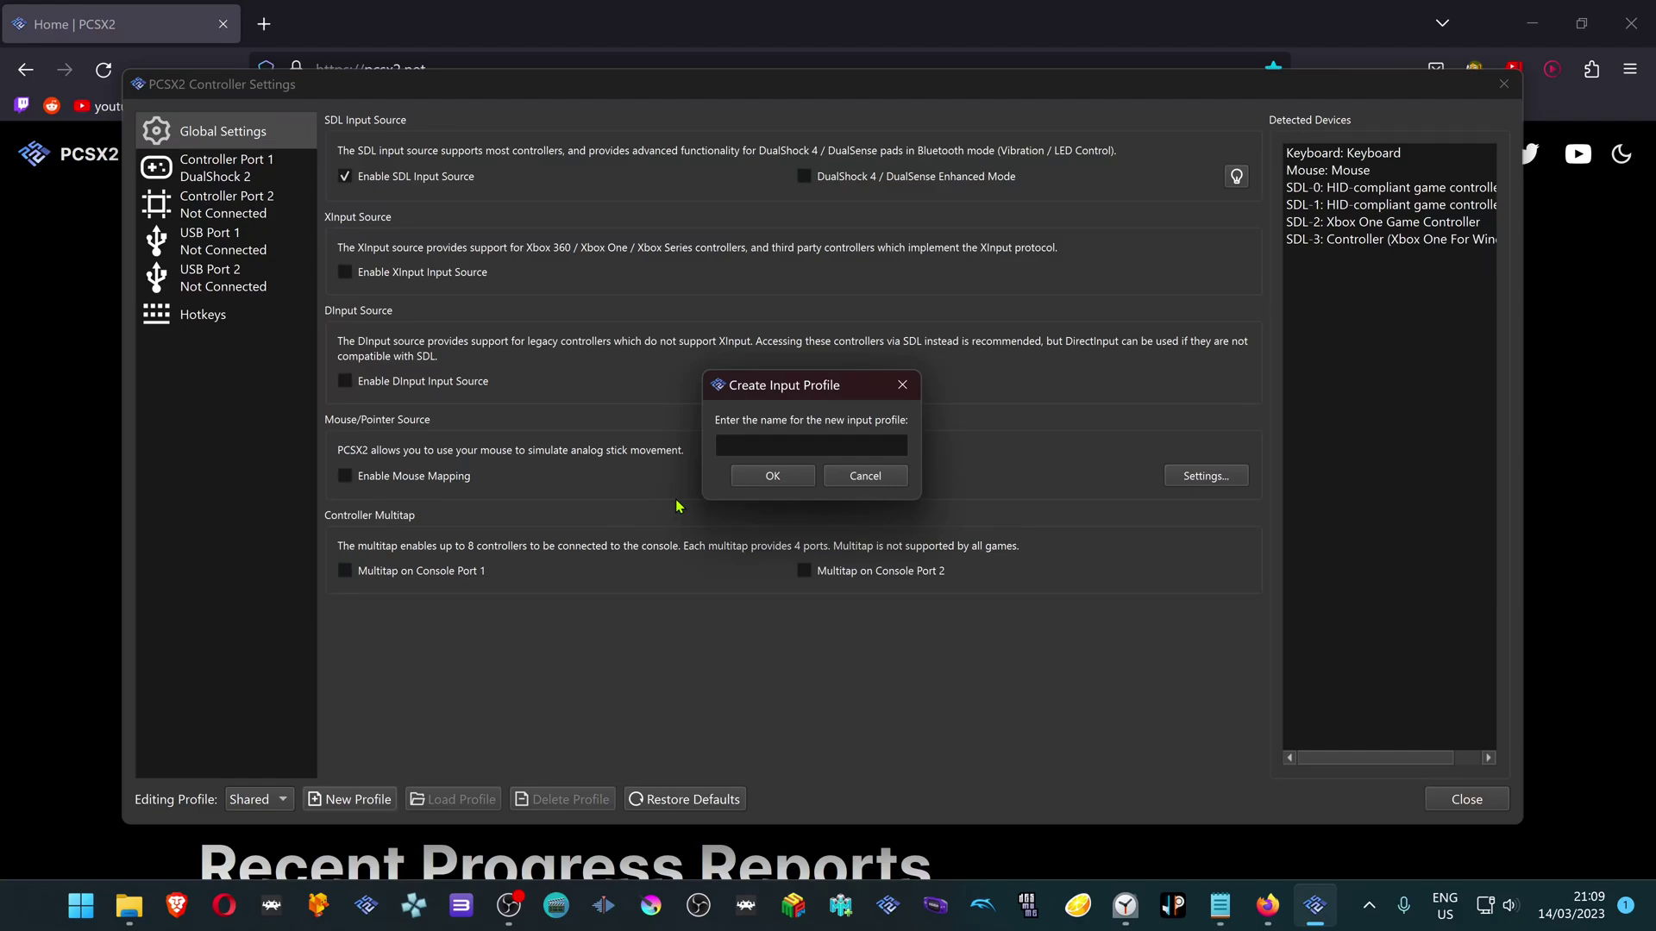
type("km games")
left_click(772, 476)
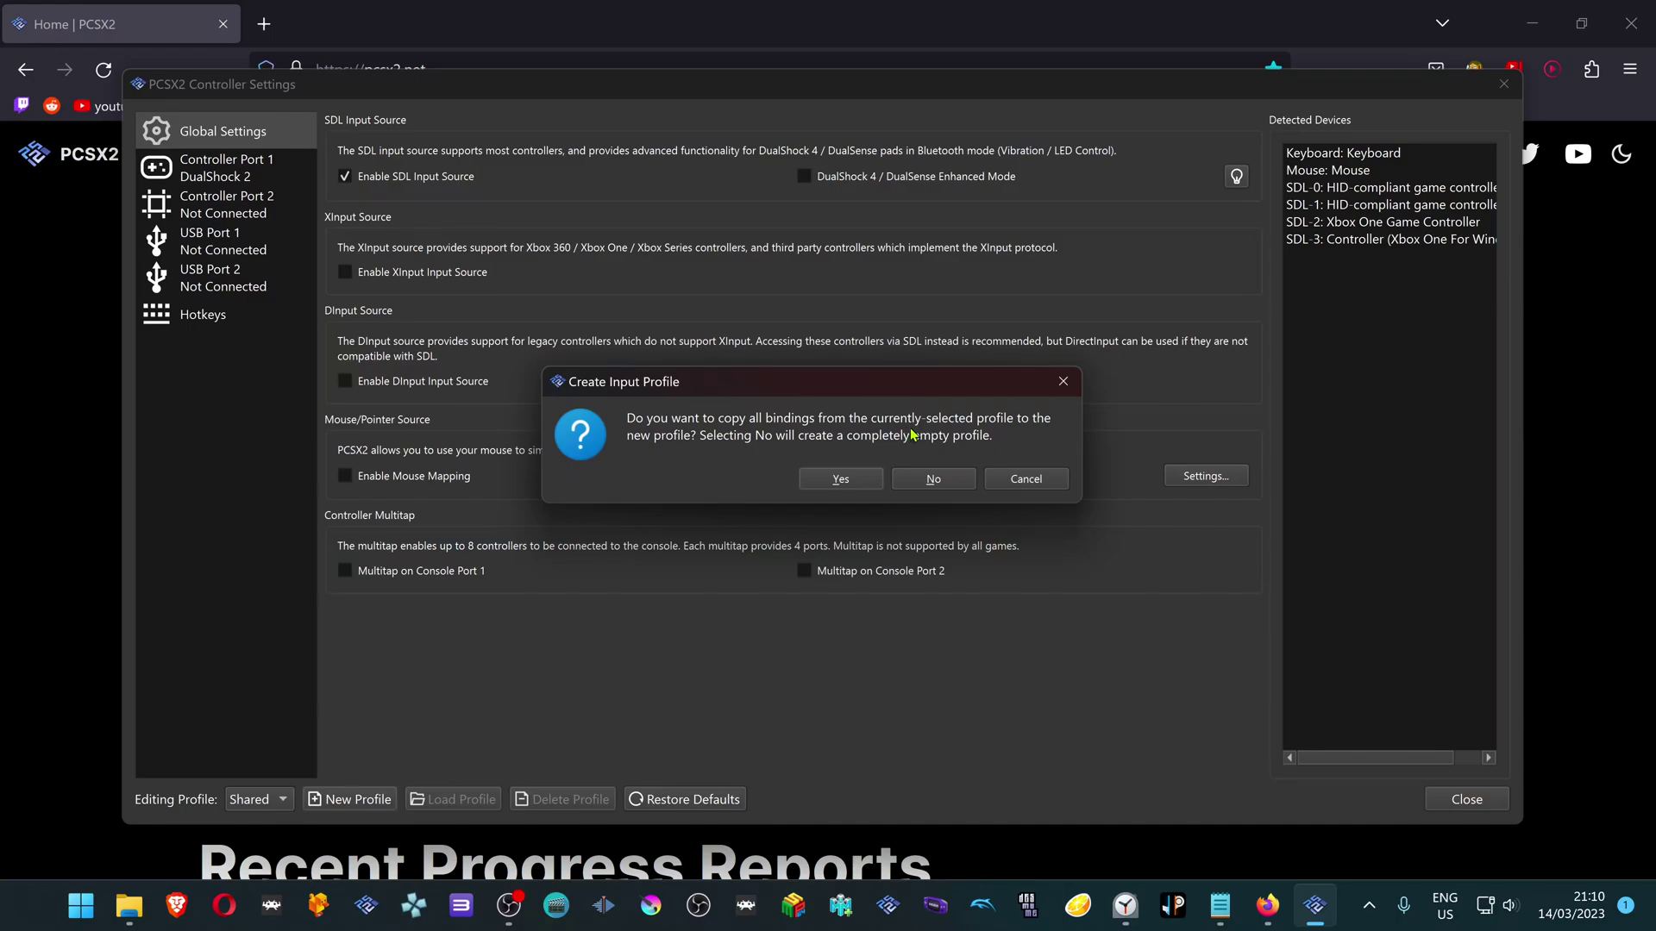
left_click(943, 478)
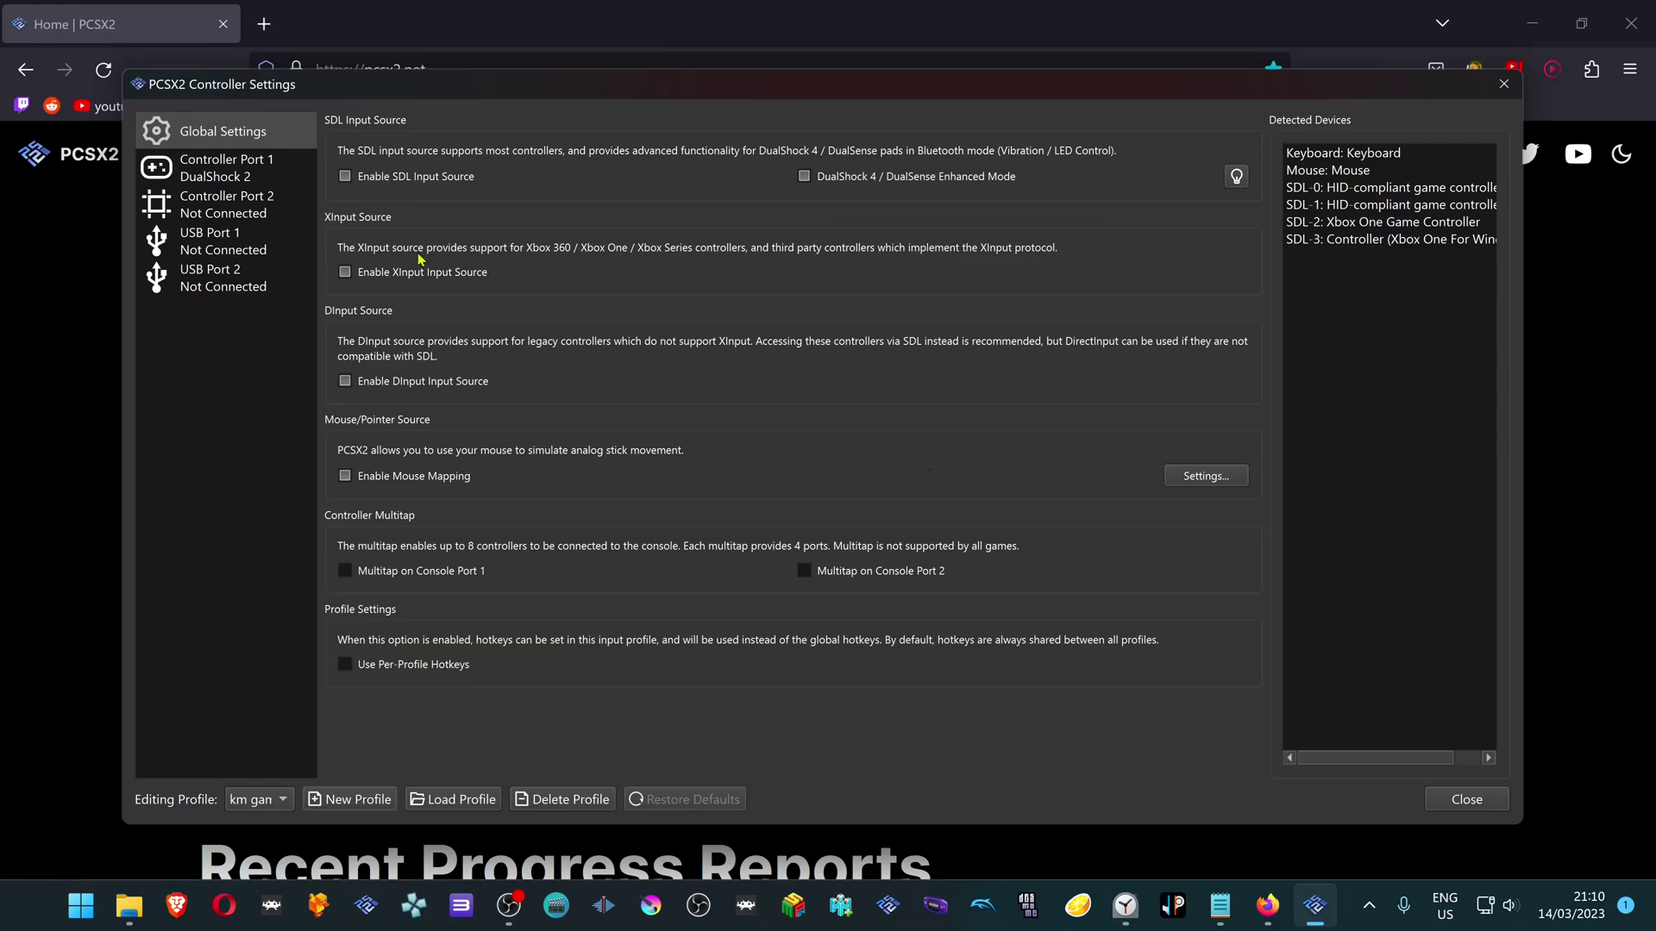
Step: Set USB Port 1 to HID Keyboard and USB Port 2 to HID Mouse in the km games profile
left_click(260, 248)
left_click(477, 155)
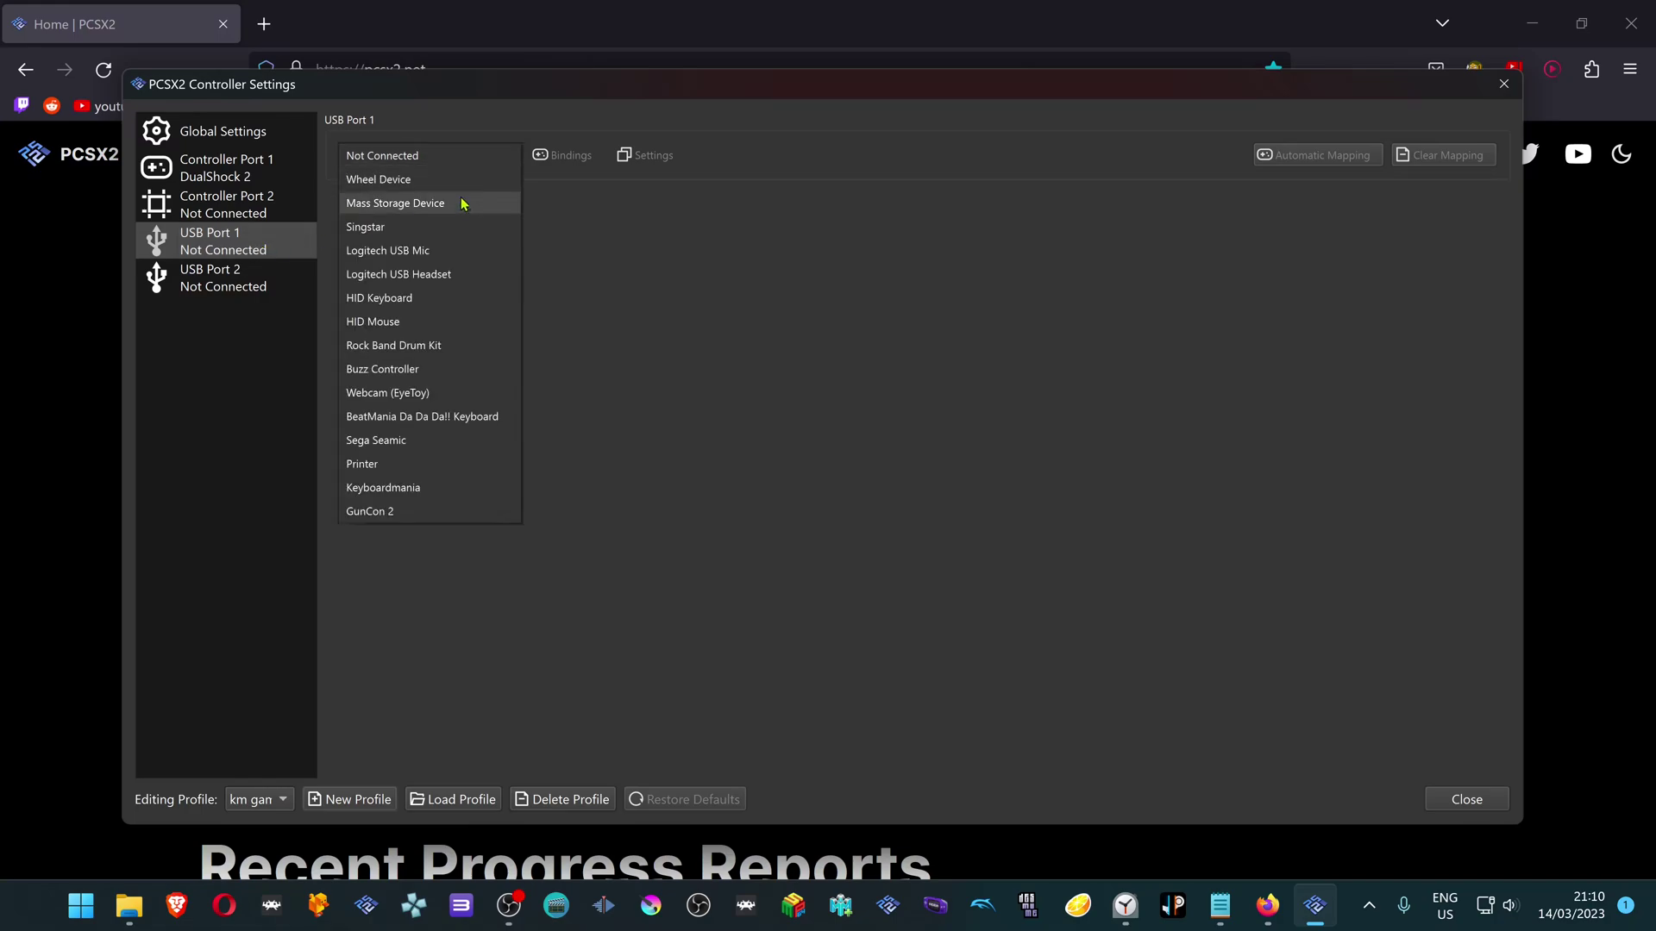
left_click(412, 298)
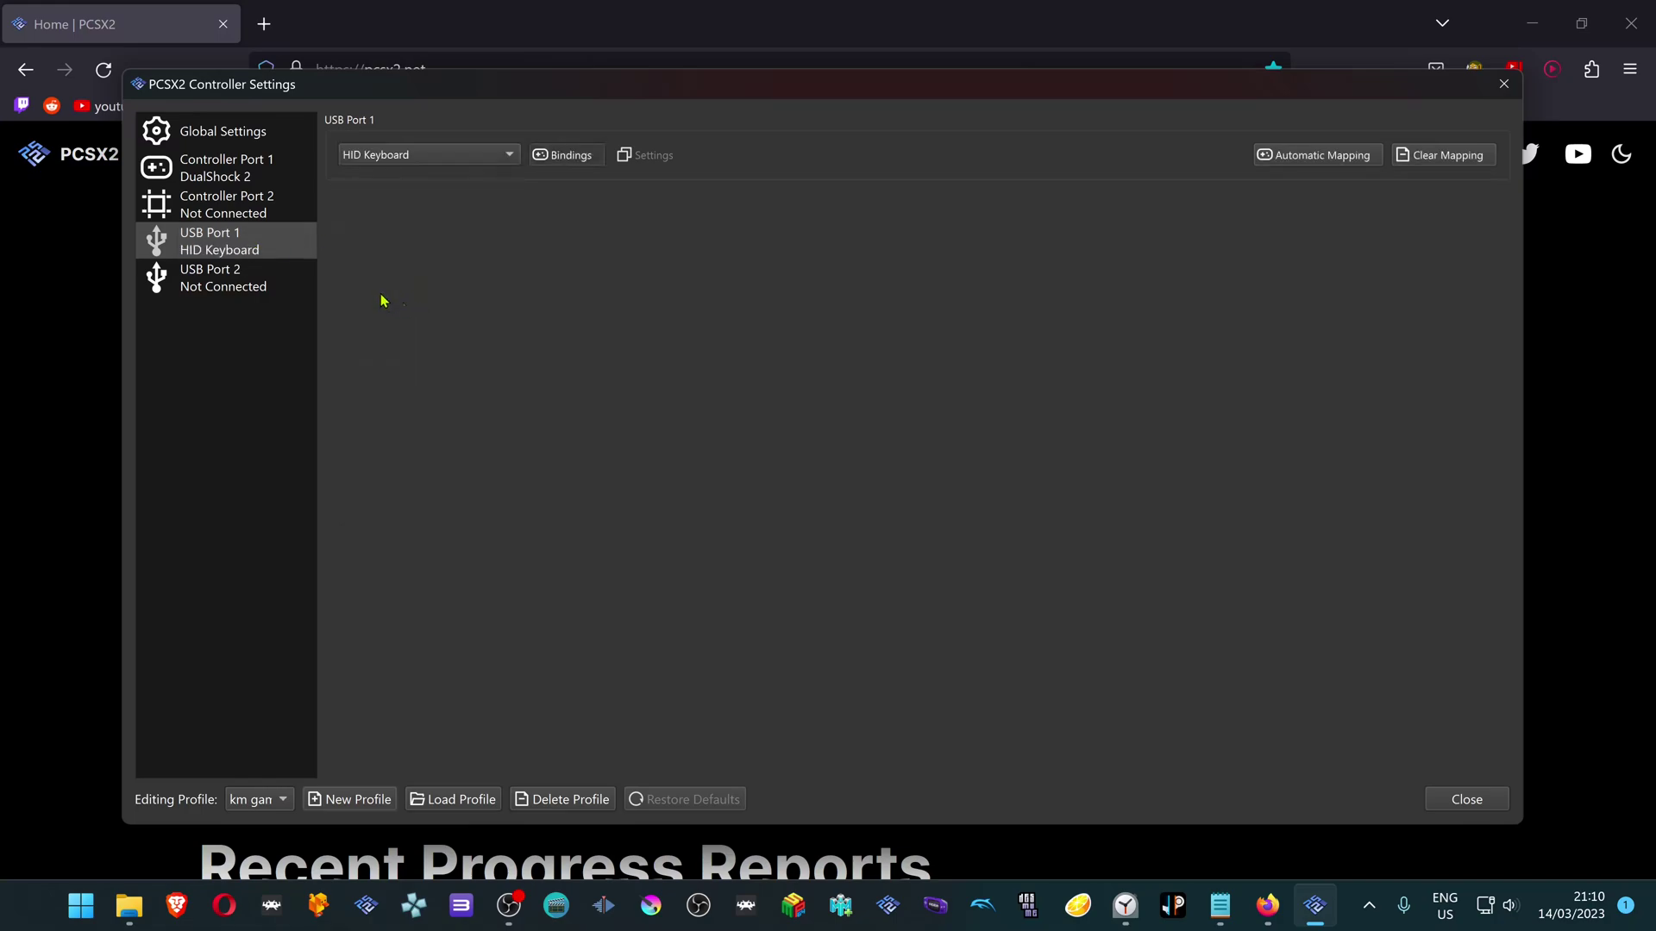
left_click(264, 287)
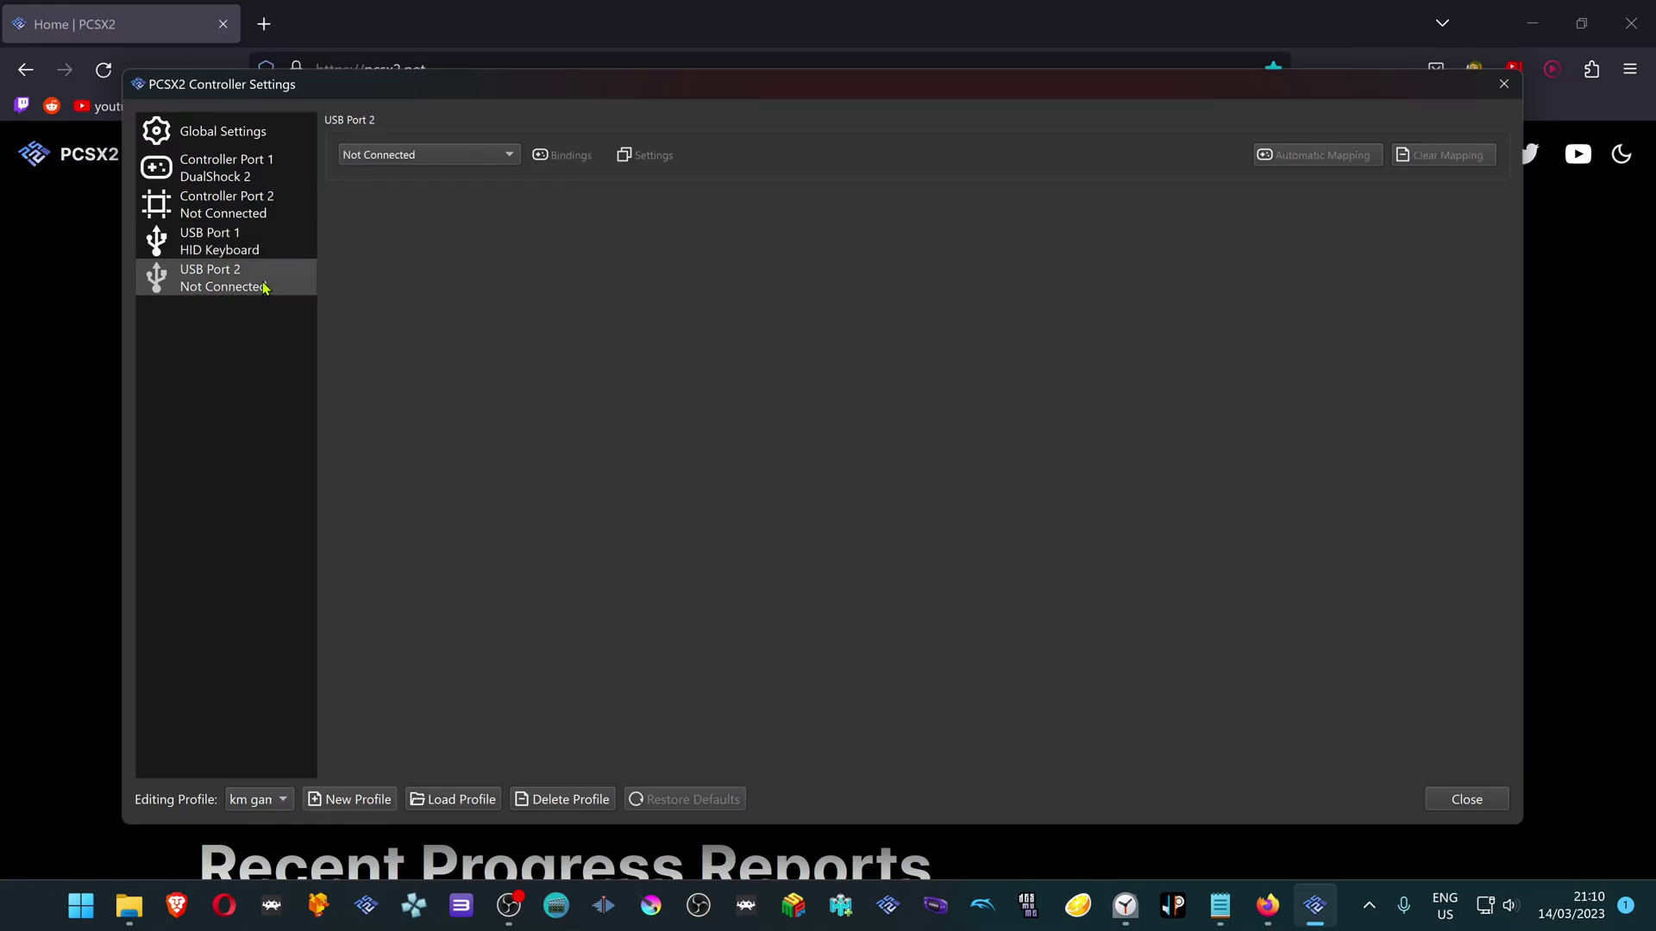
left_click(438, 156)
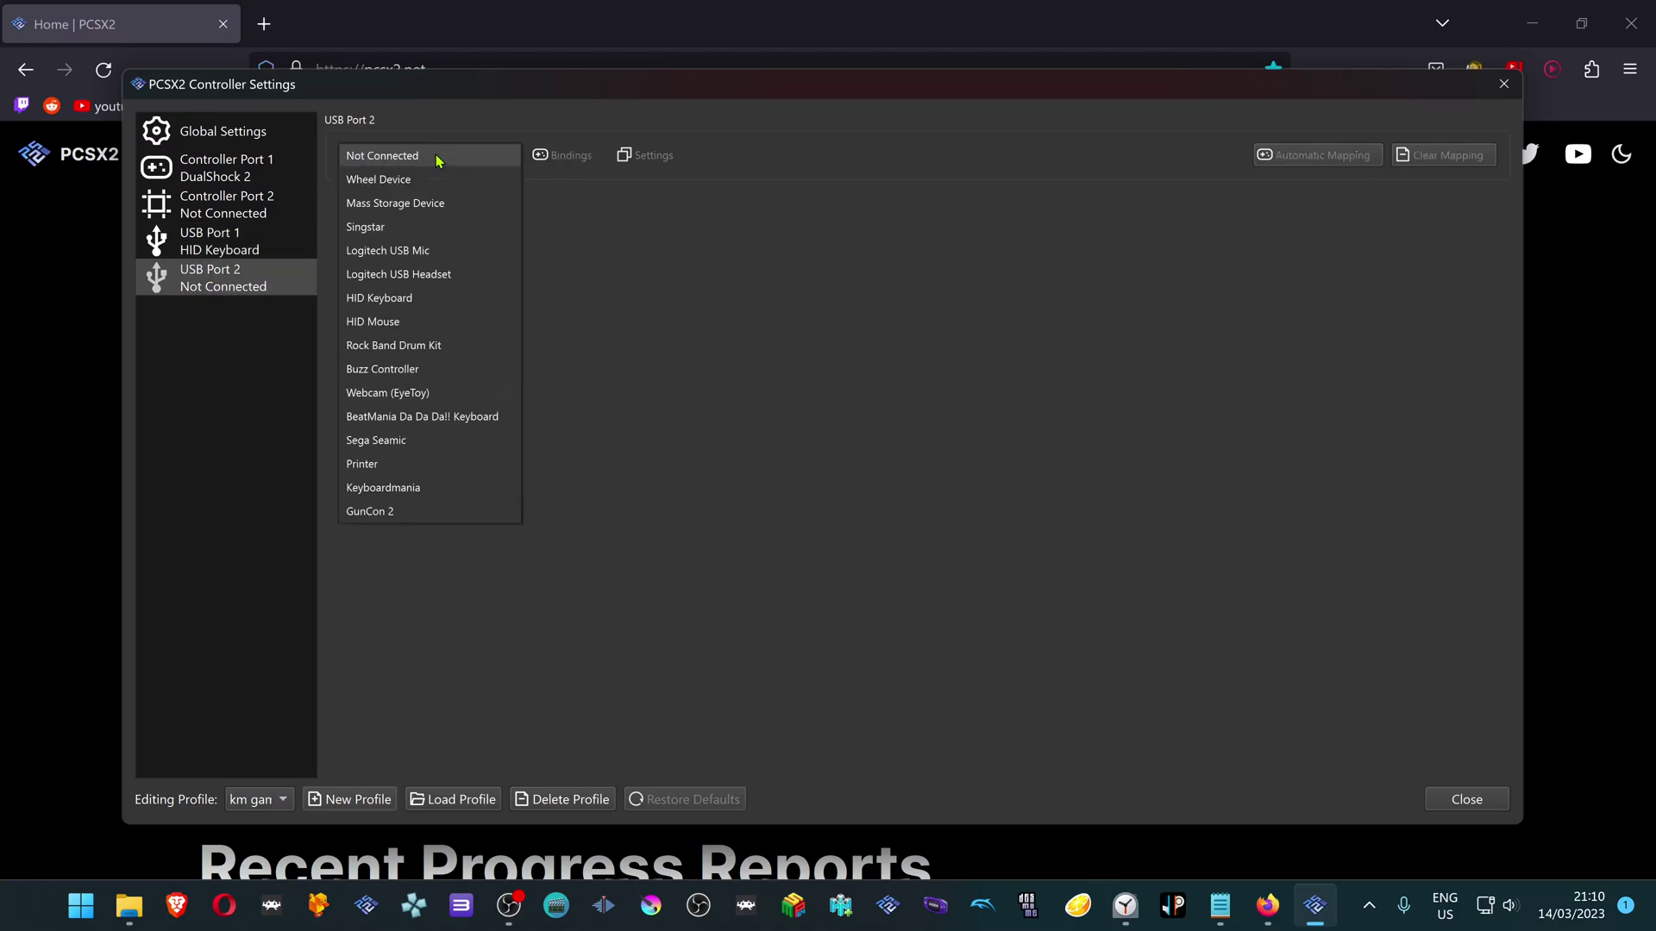
left_click(389, 330)
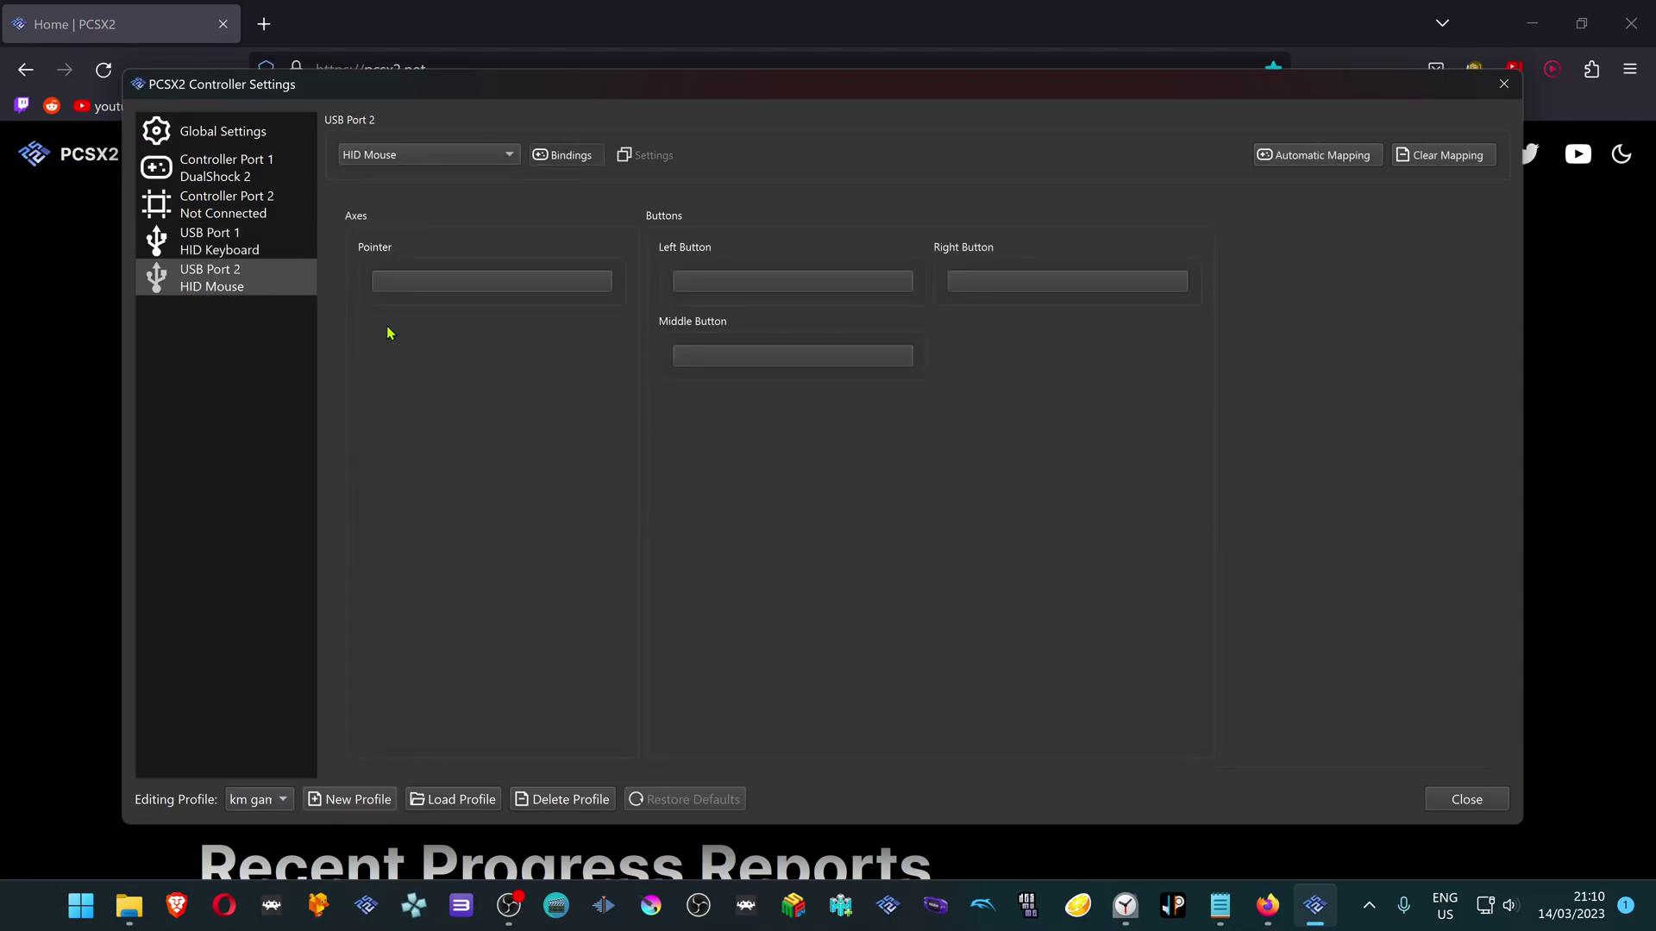
Step: Bind the HID Mouse's left, right and middle buttons and its pointer axis to the matching physical mouse inputs
left_click(785, 290)
left_click(786, 290)
left_click(1009, 290)
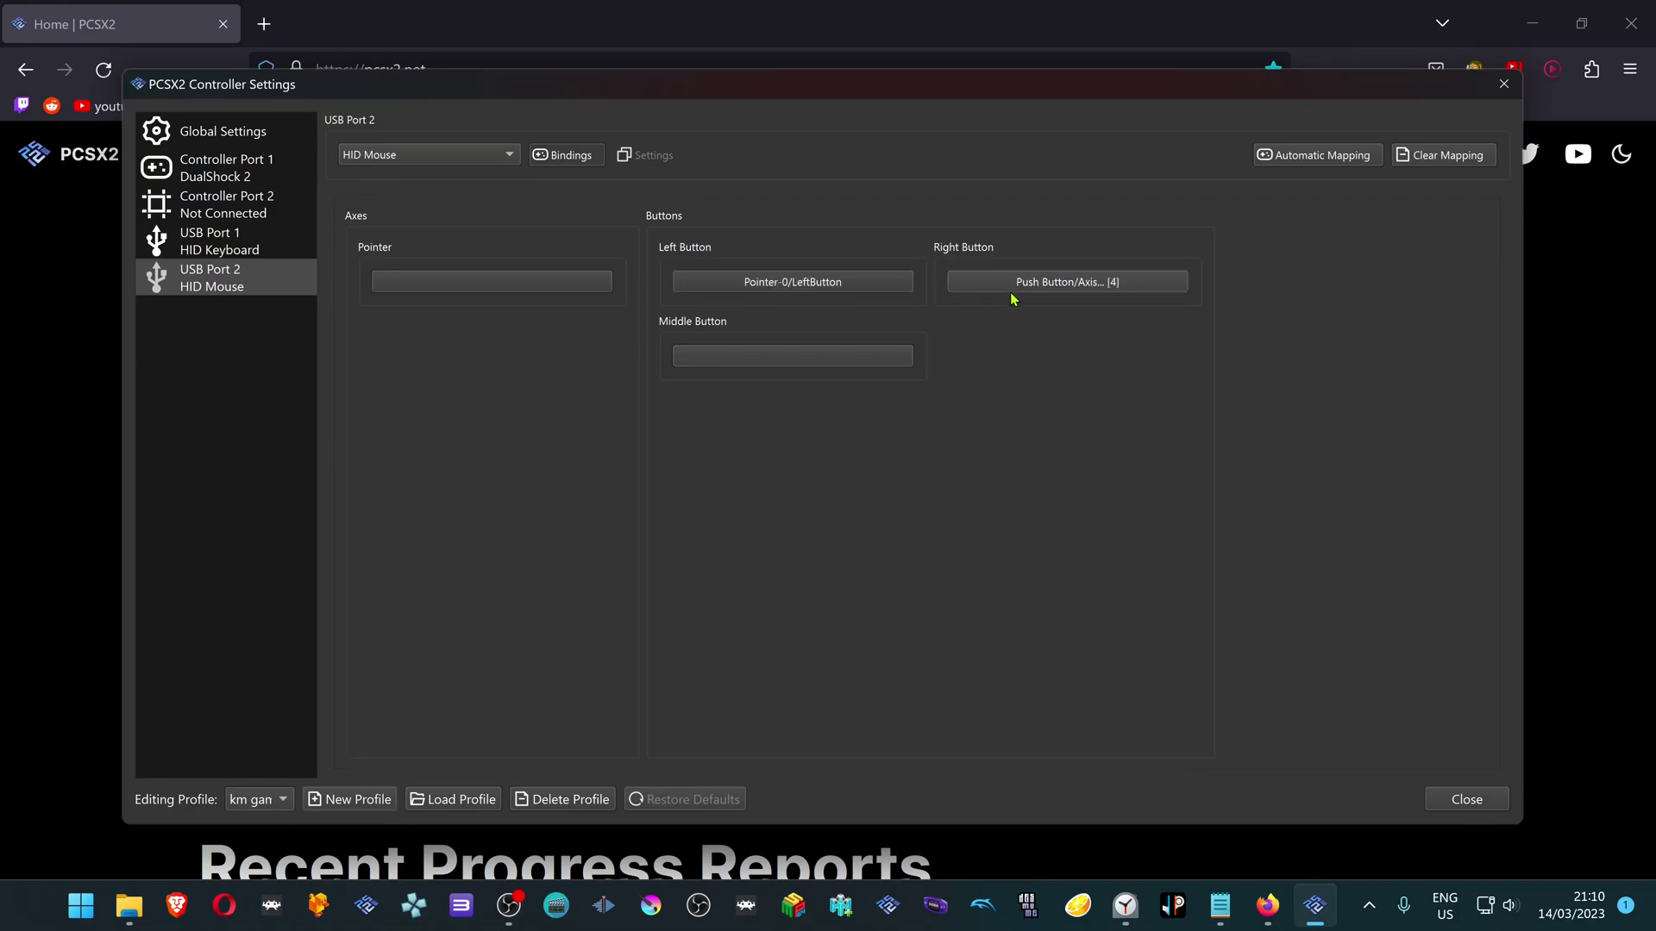
right_click(1011, 296)
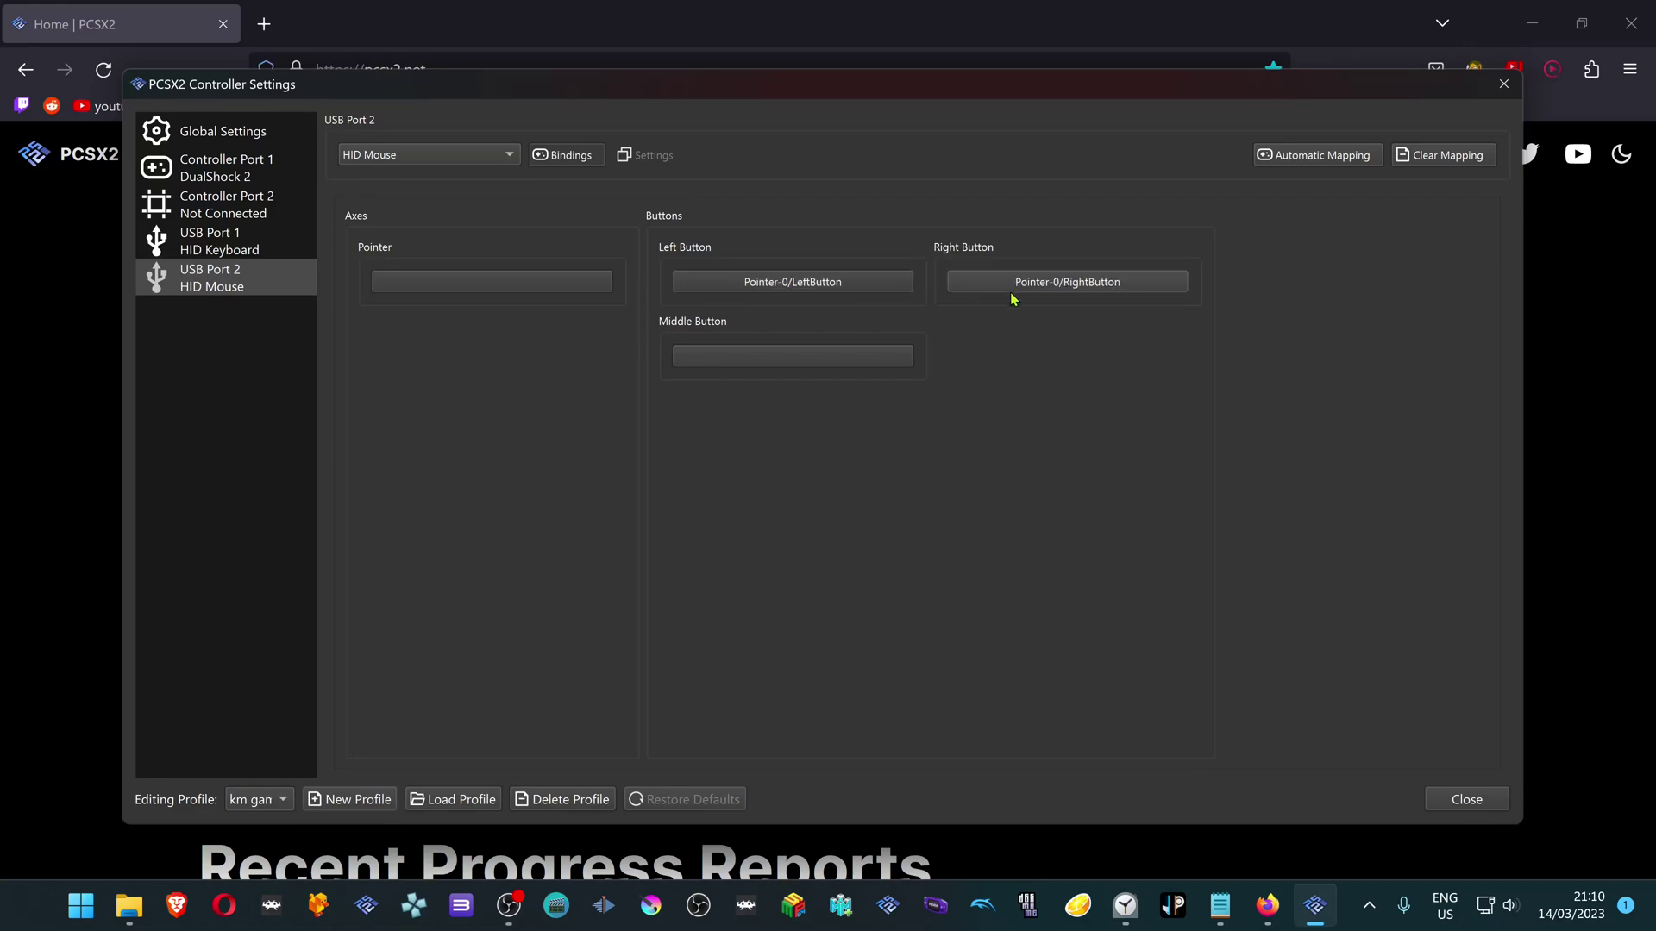
left_click(793, 358)
middle_click(793, 358)
left_click(488, 289)
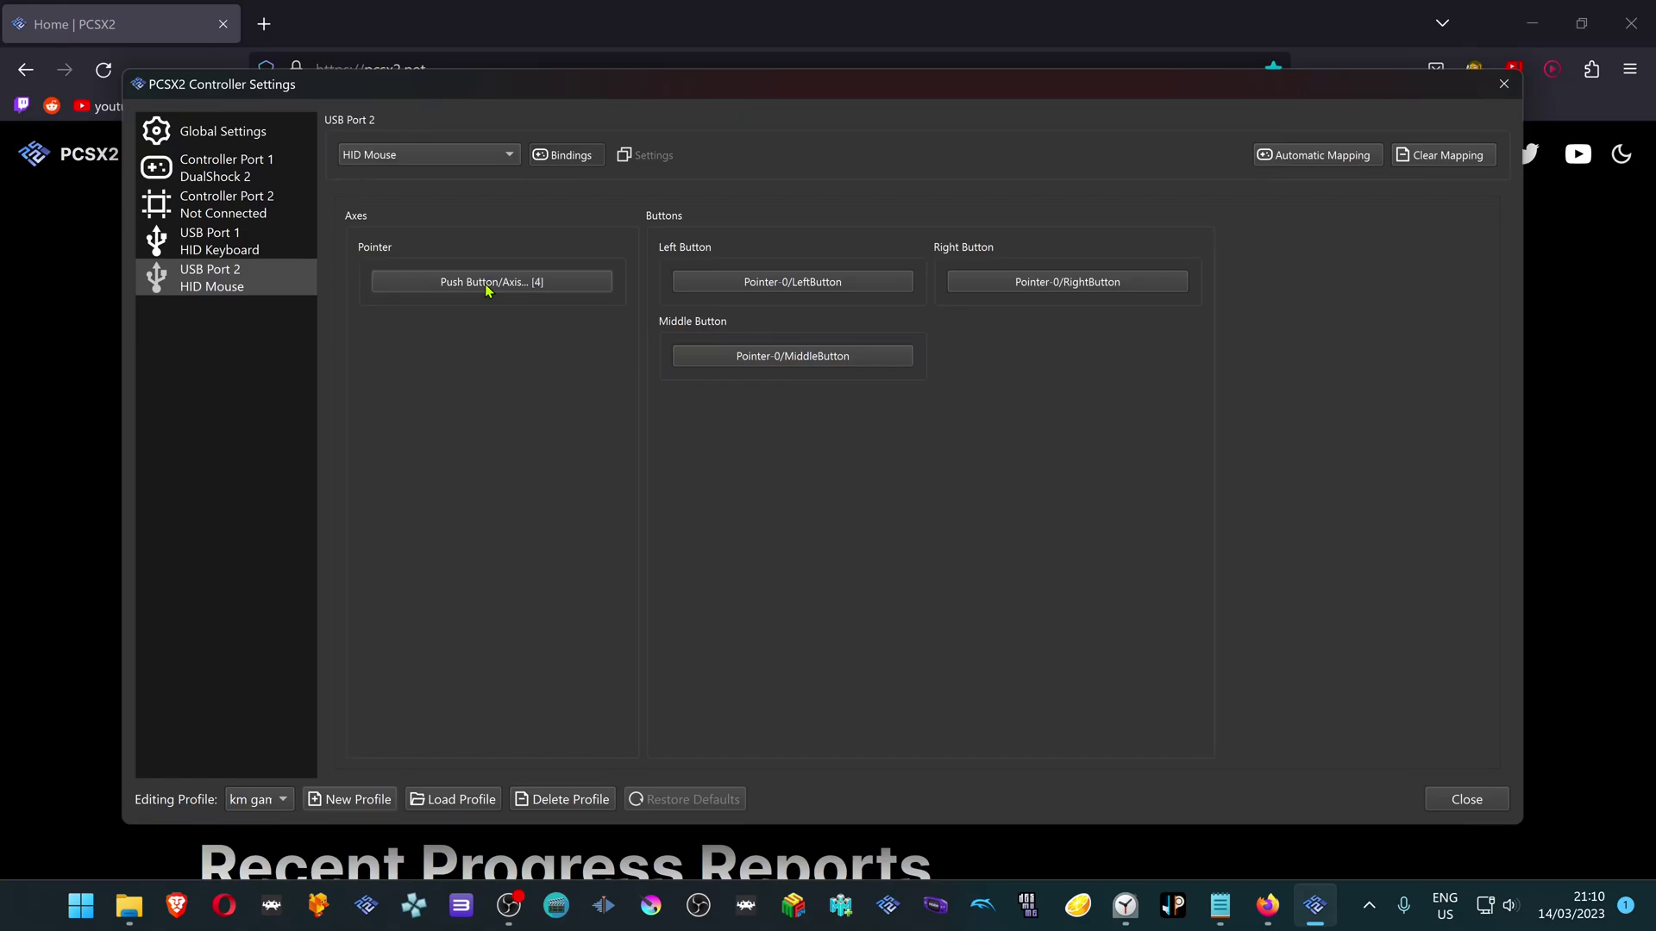
mouse_move(487, 289)
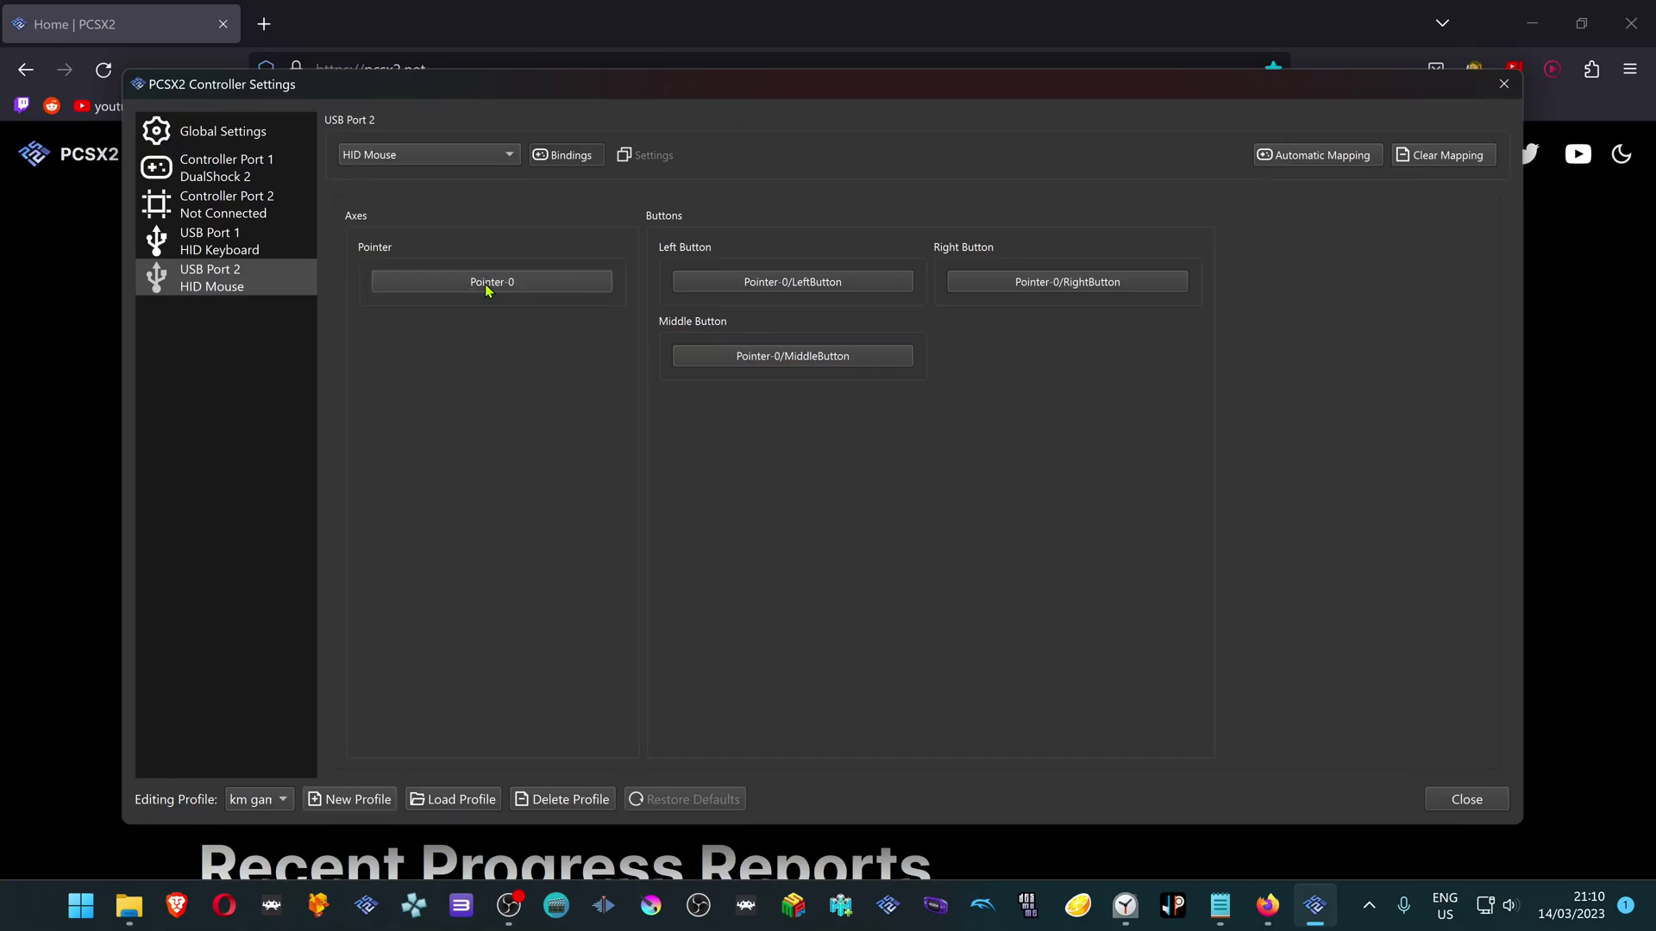
Step: Try to map Controller Port 1 automatically to the SDL-2 Xbox One Game Controller
left_click(278, 177)
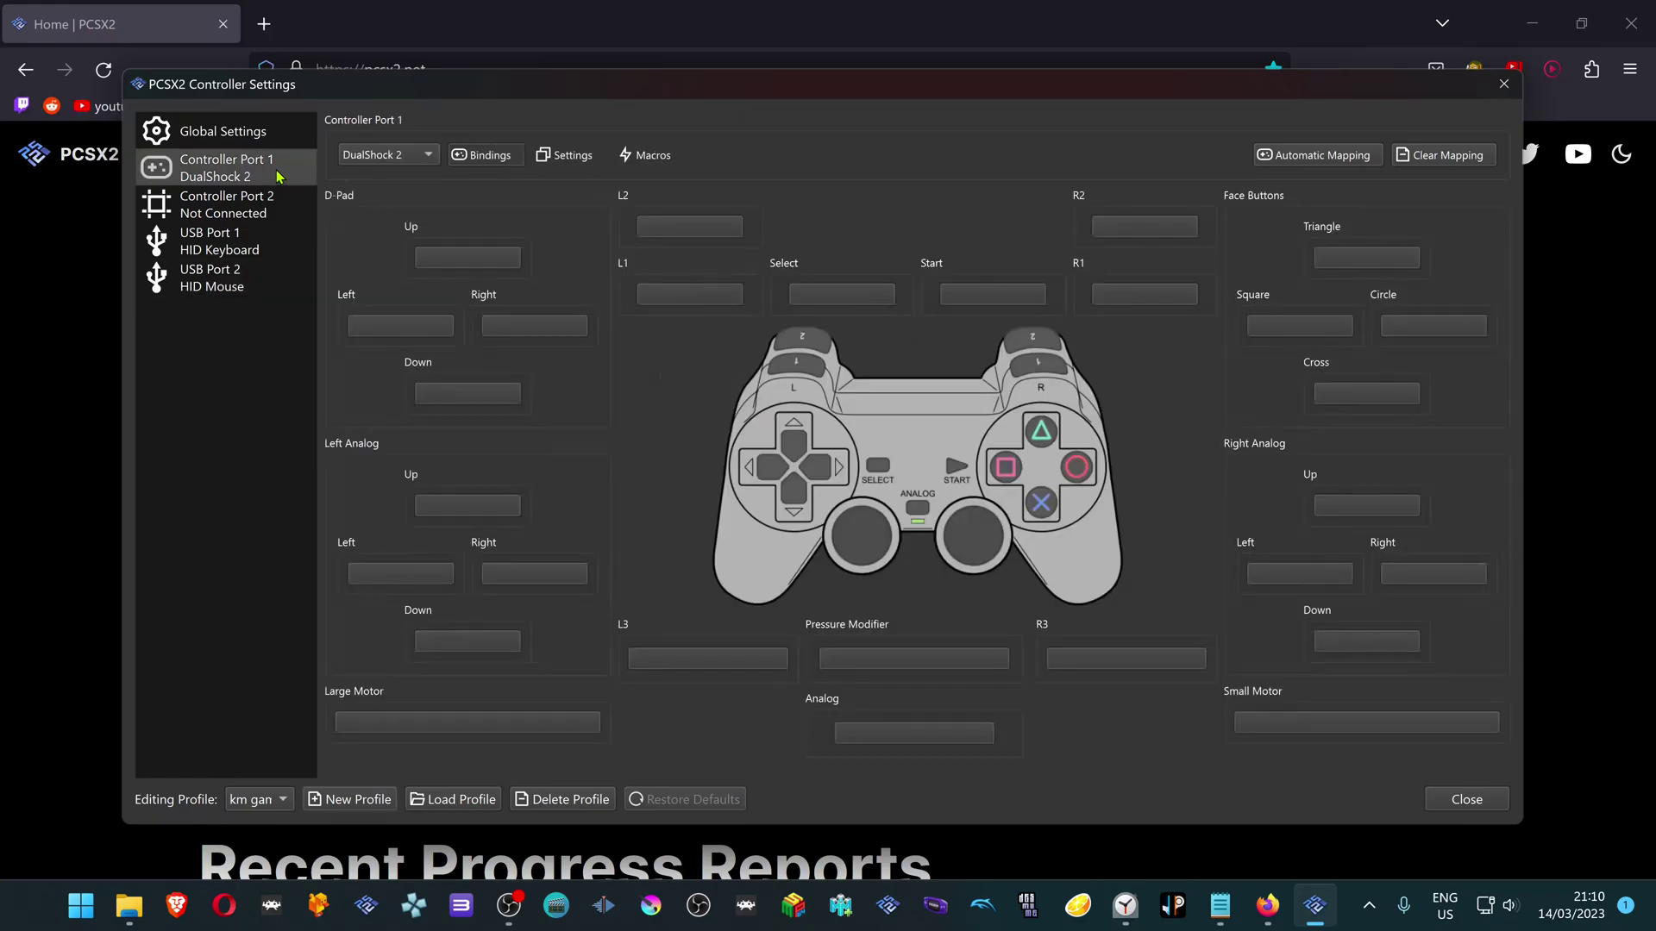
left_click(1357, 158)
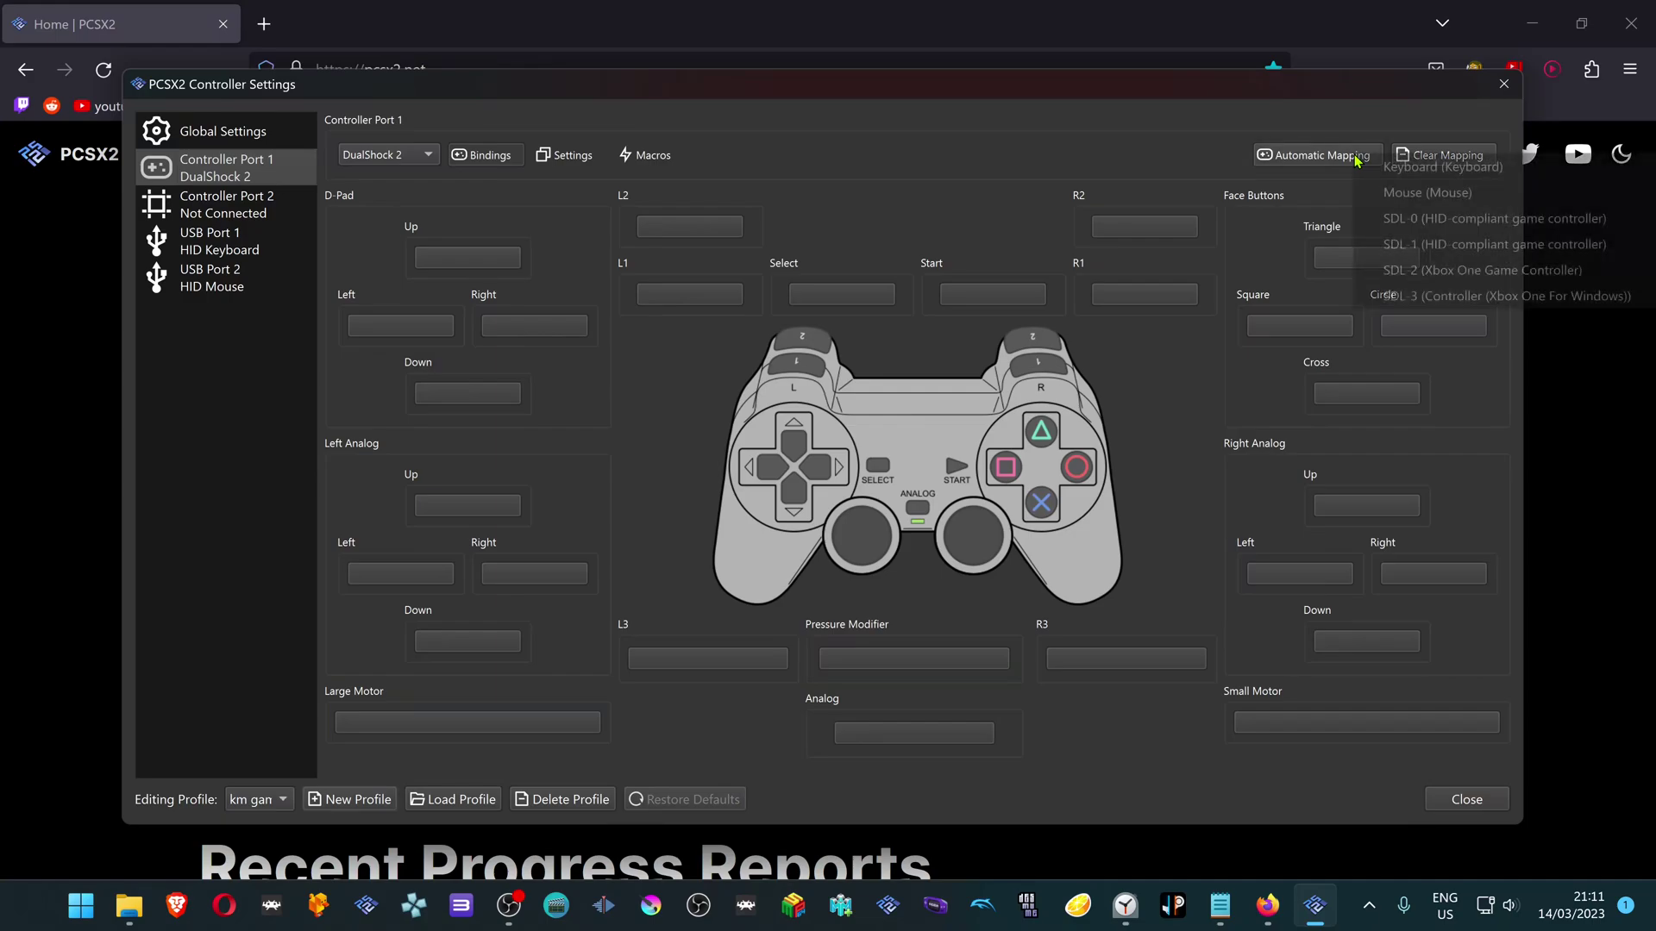
left_click(1462, 269)
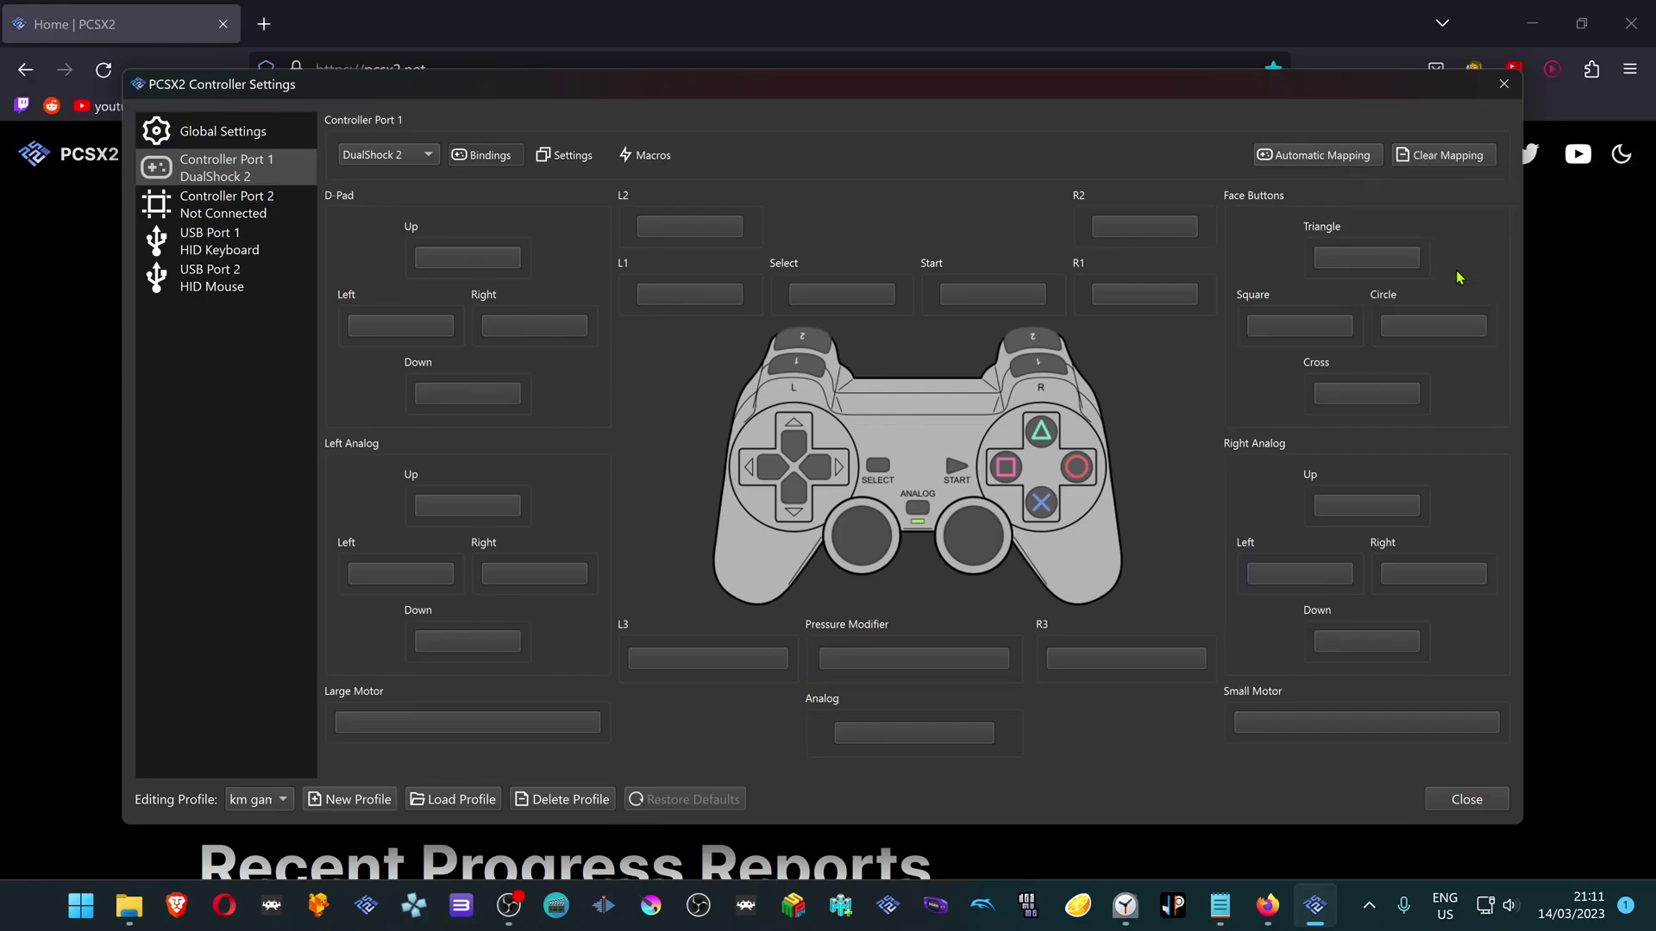
Step: Enable per-profile hotkeys for the km games profile and open its hotkey settings
left_click(270, 139)
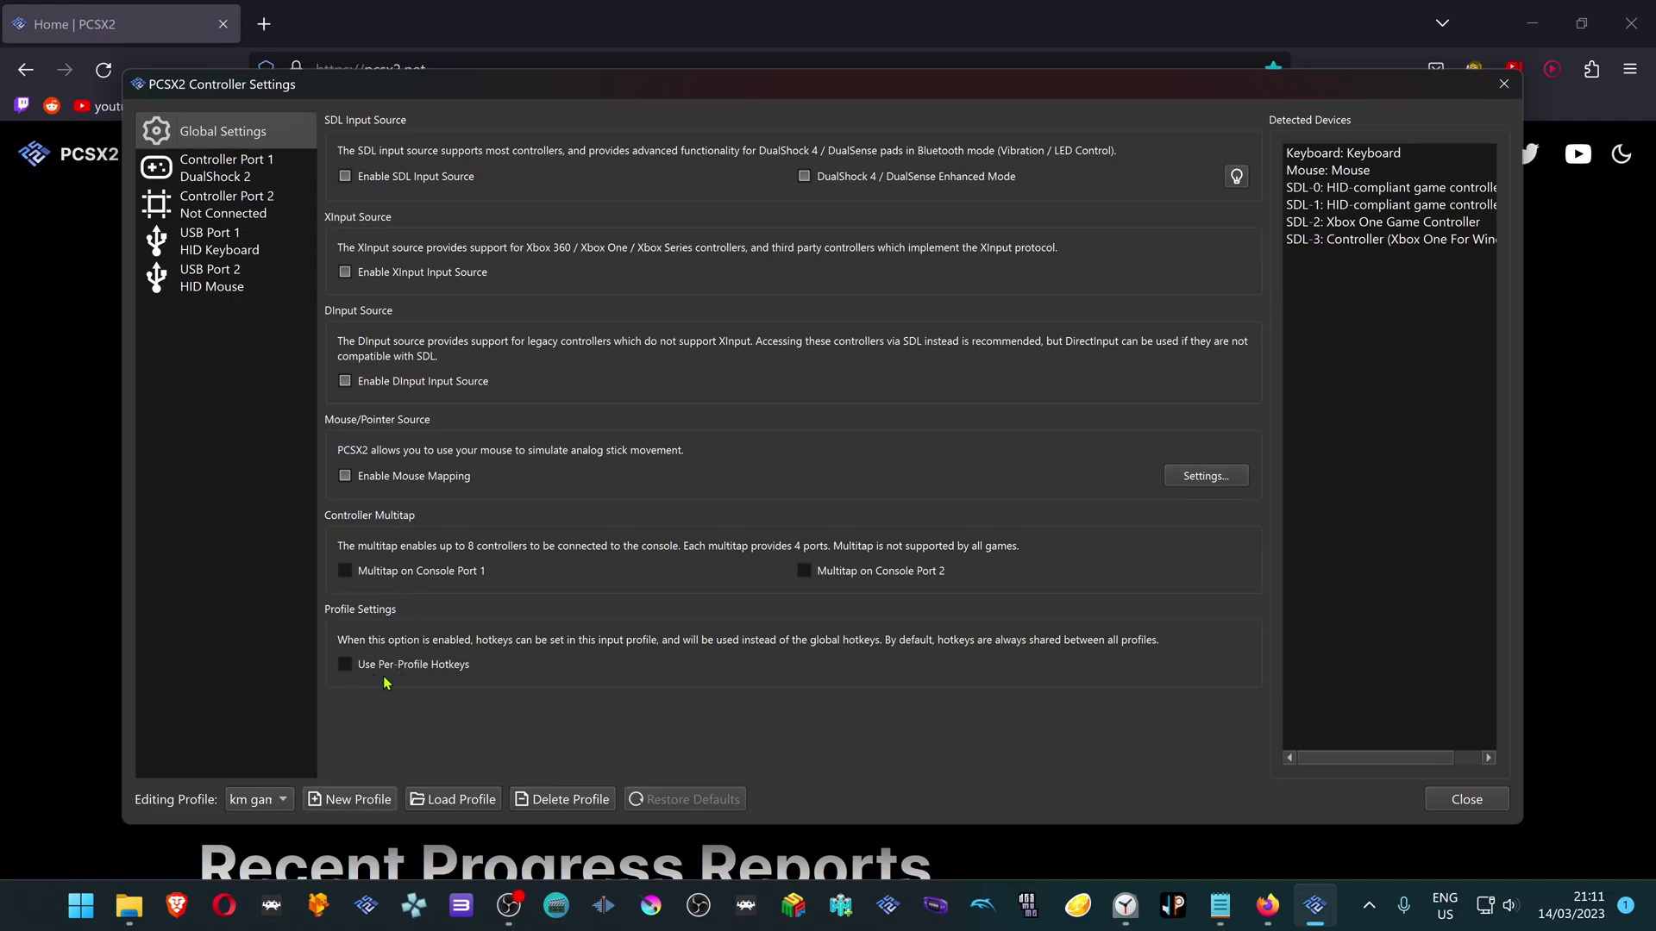
left_click(431, 673)
left_click(227, 320)
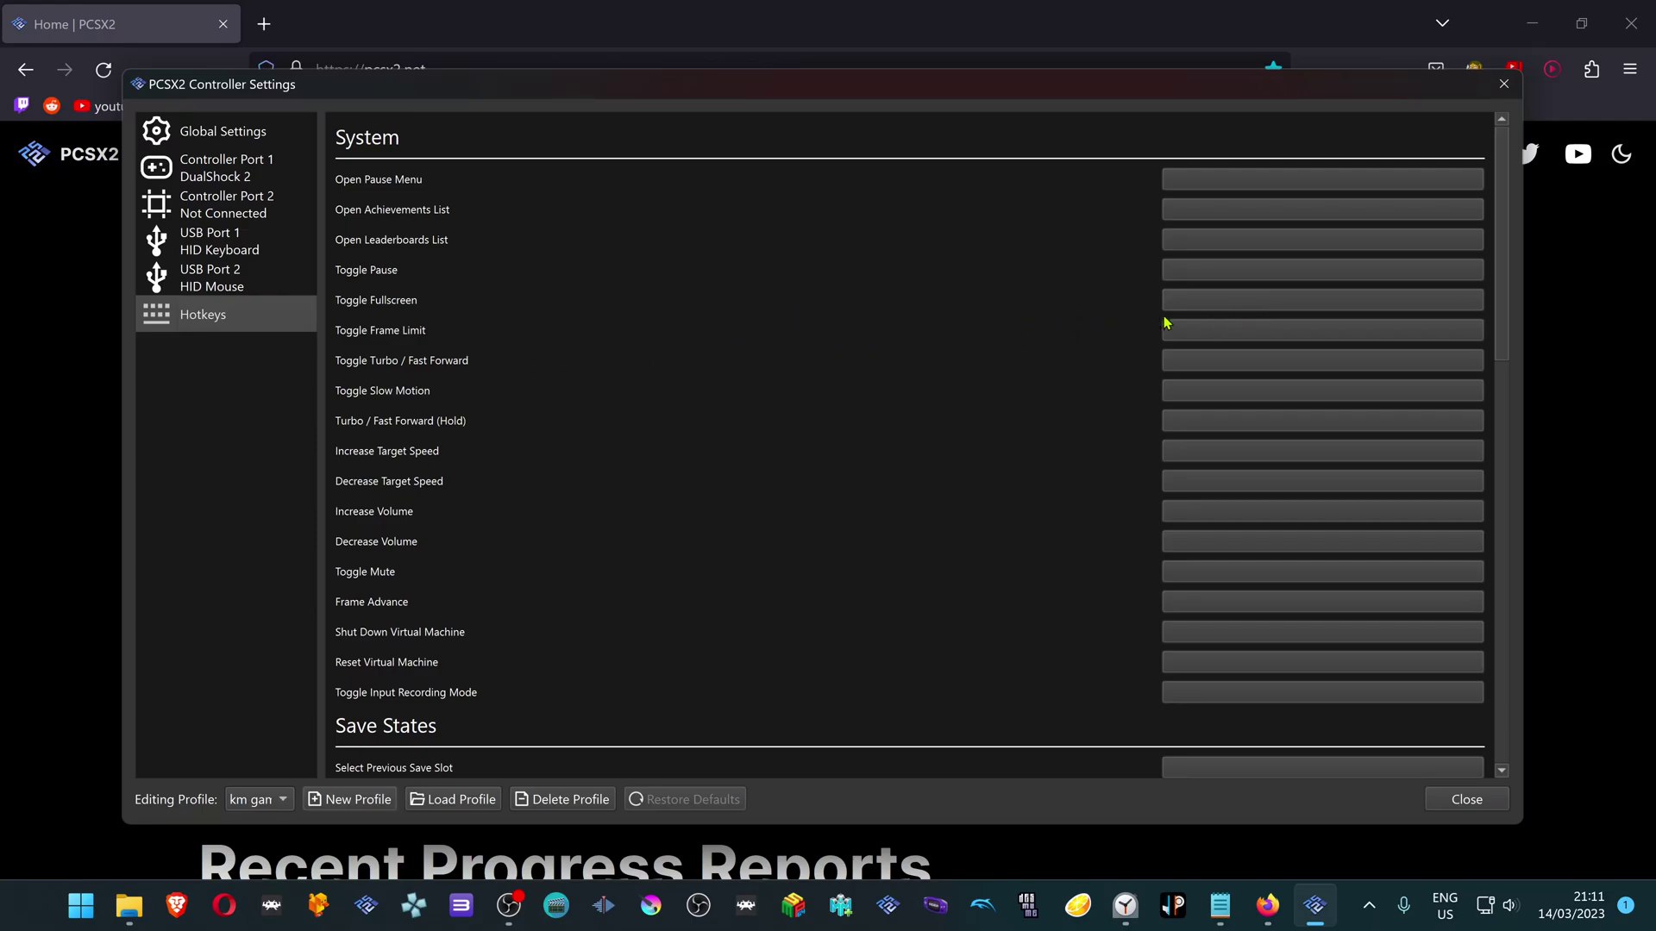
Step: Assign Alt+F to the Toggle Fullscreen hotkey and Ctrl+Space to the Toggle Pause hotkey
left_click(1233, 308)
key("alt+f")
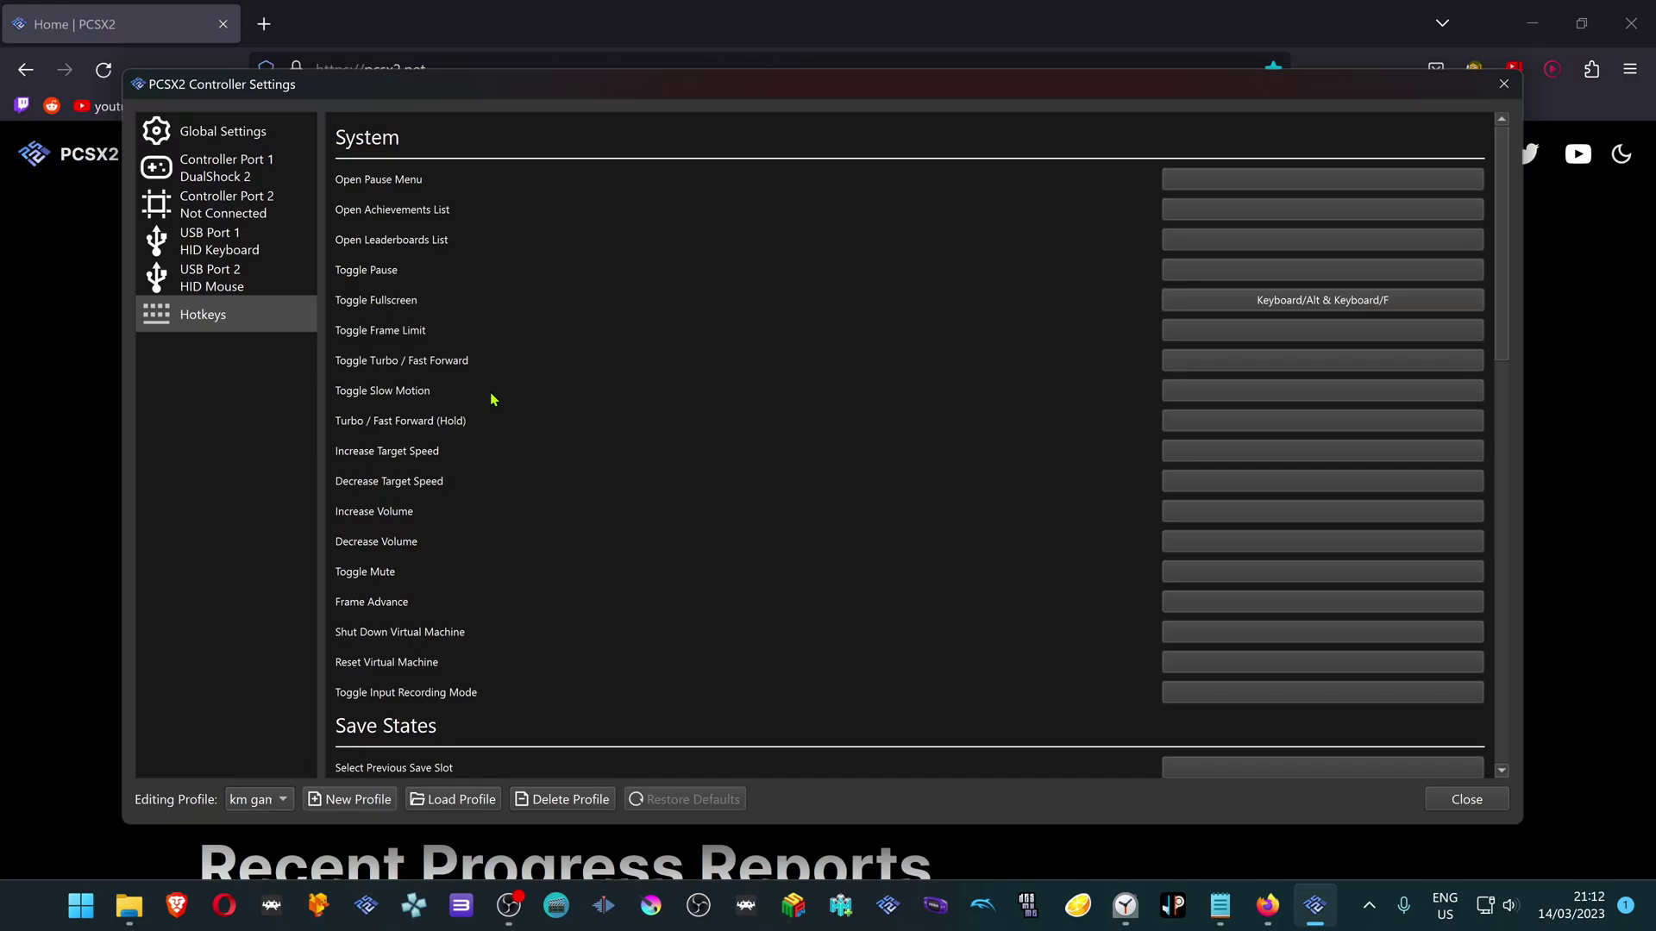
left_click(1305, 280)
key("ctrl+space")
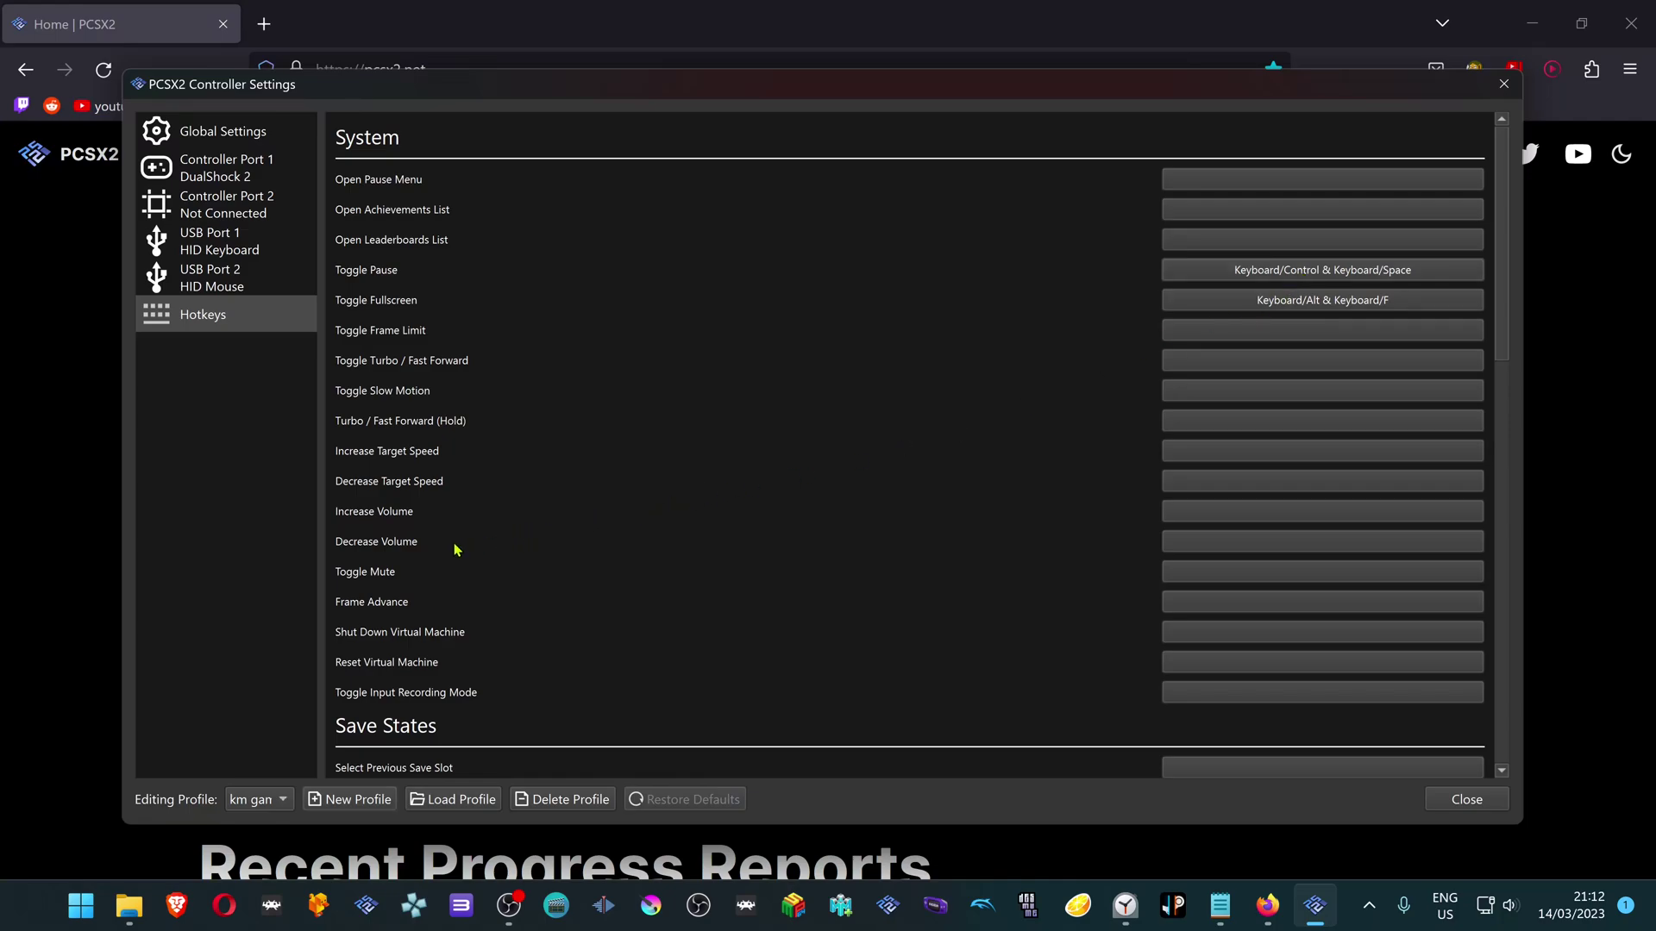
Step: Assign Ctrl+Backslash to the Shut Down Virtual Machine hotkey and close the controller settings
left_click(1218, 639)
key("ctrl+shift")
left_click(1277, 641)
key("ctrl+backslash")
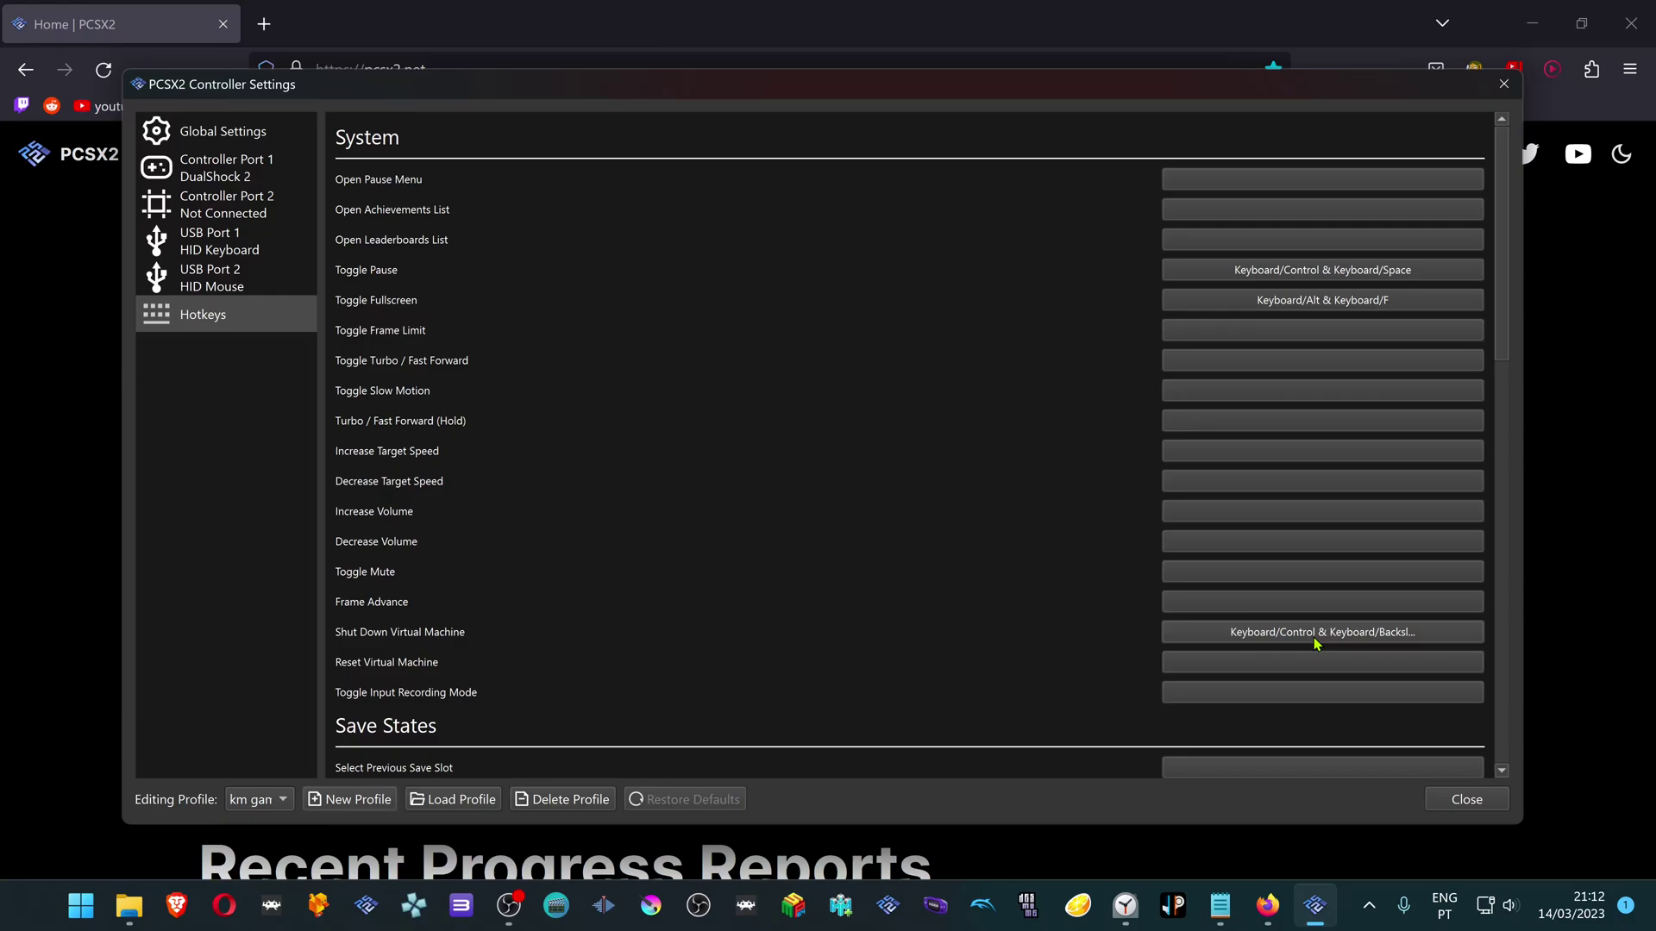
left_click(1468, 807)
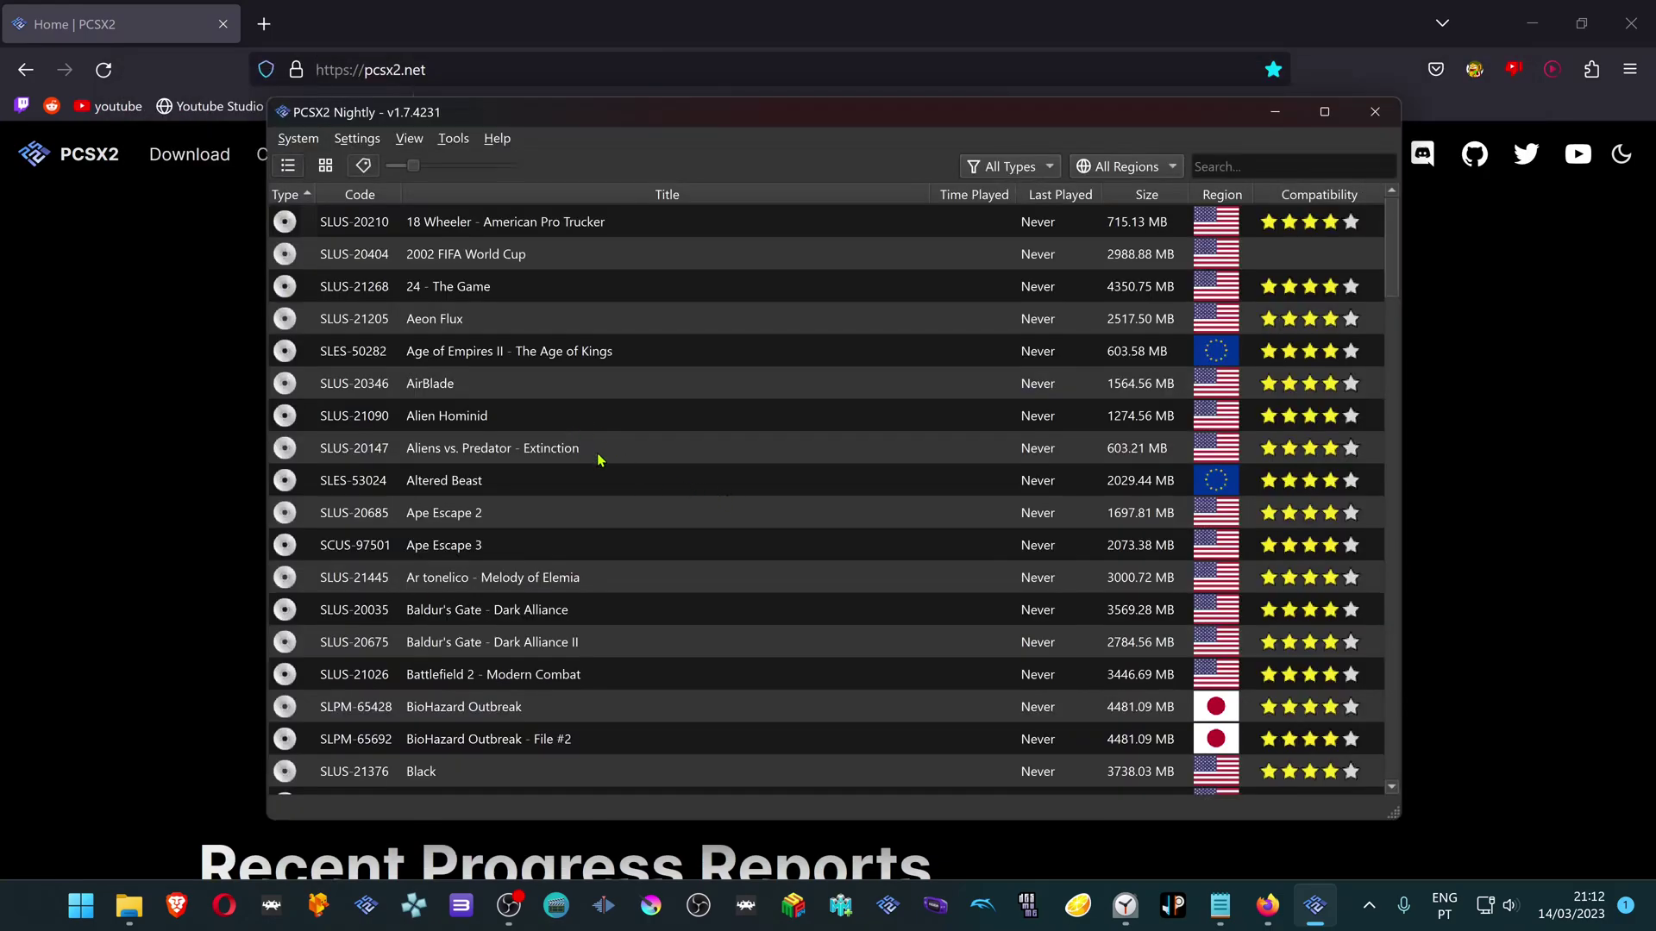
Step: Set the input profile of Dirge of Cerberus - Final Fantasy VII to km games in its game properties
scroll(602, 461, "down", 5)
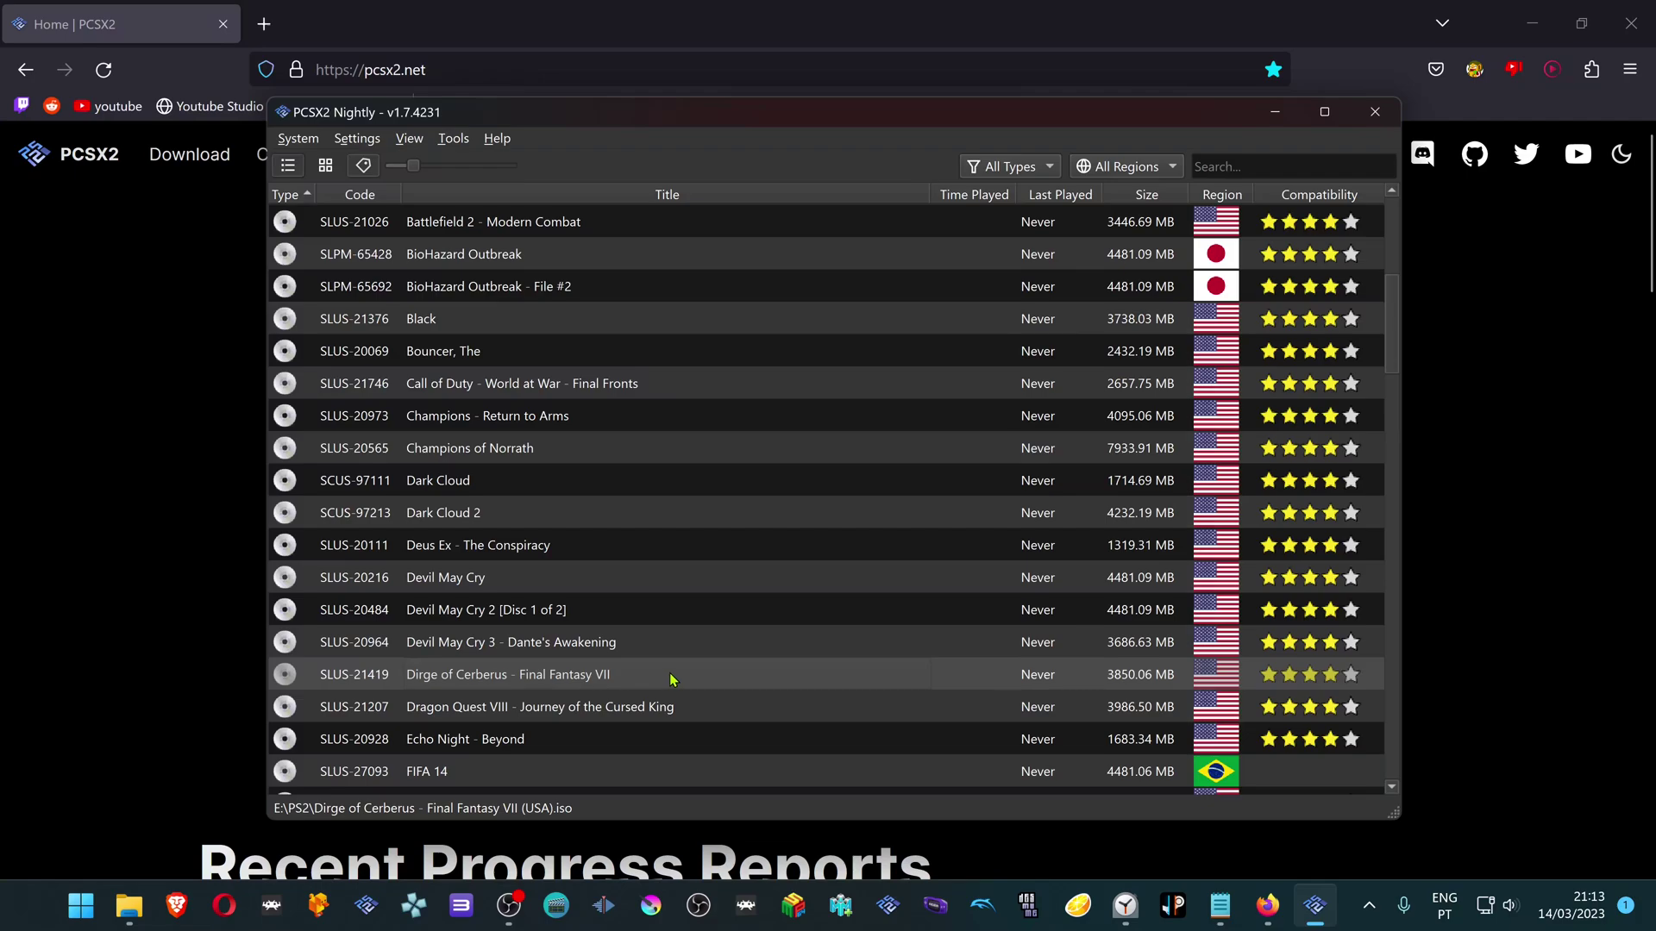
right_click(673, 678)
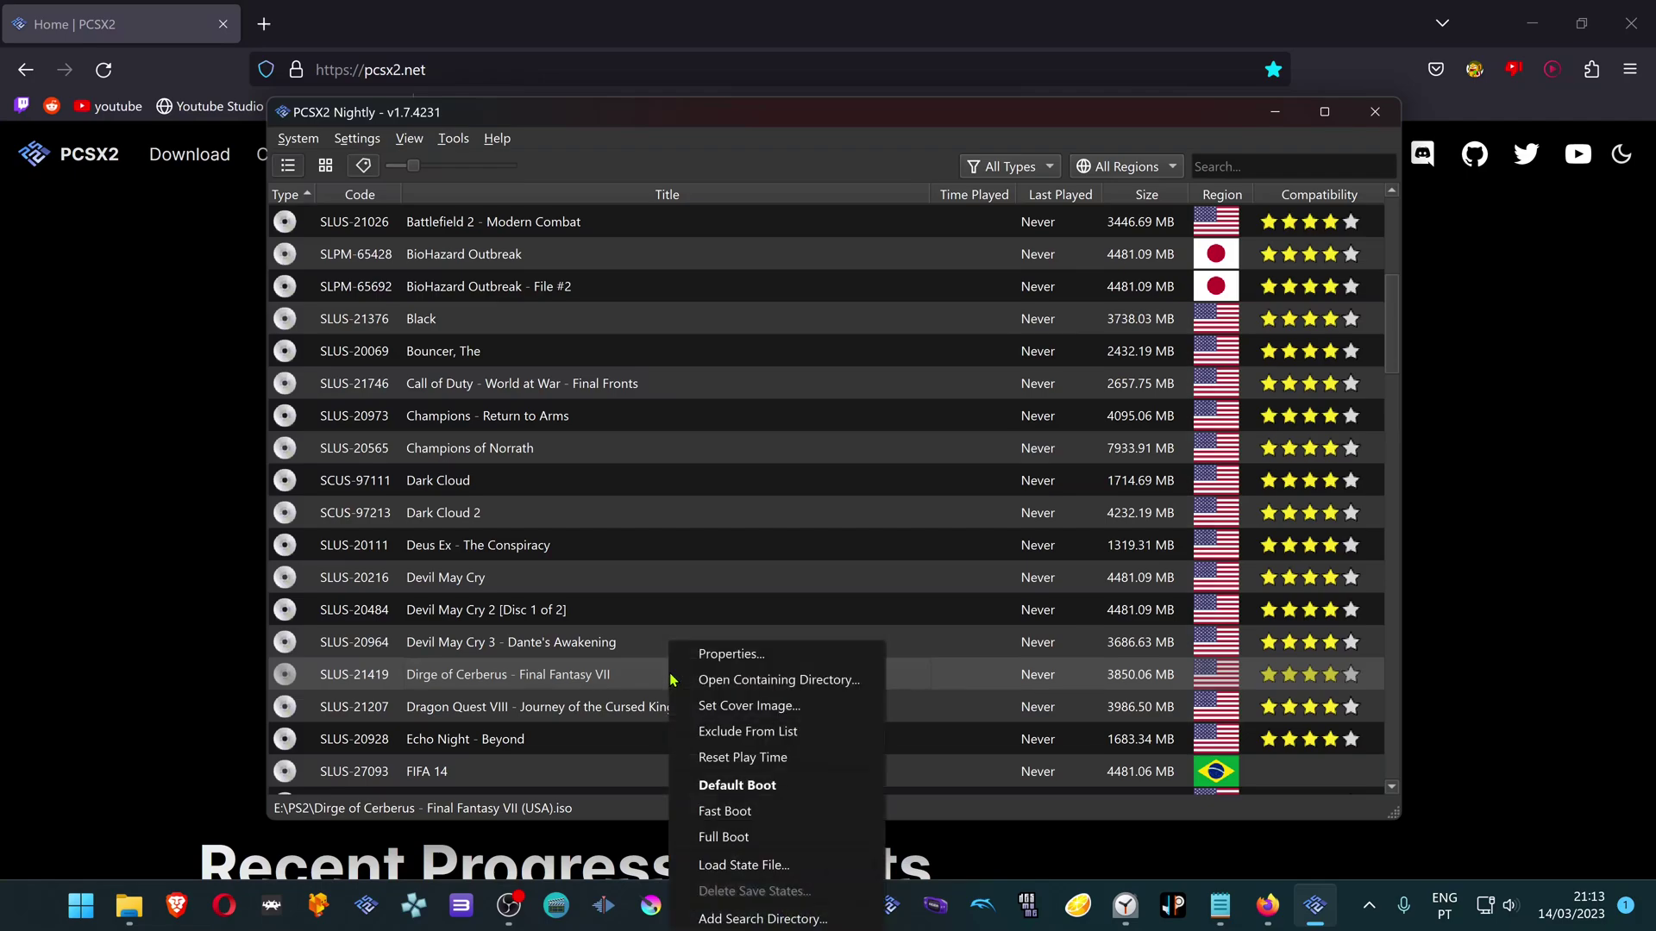
left_click(733, 655)
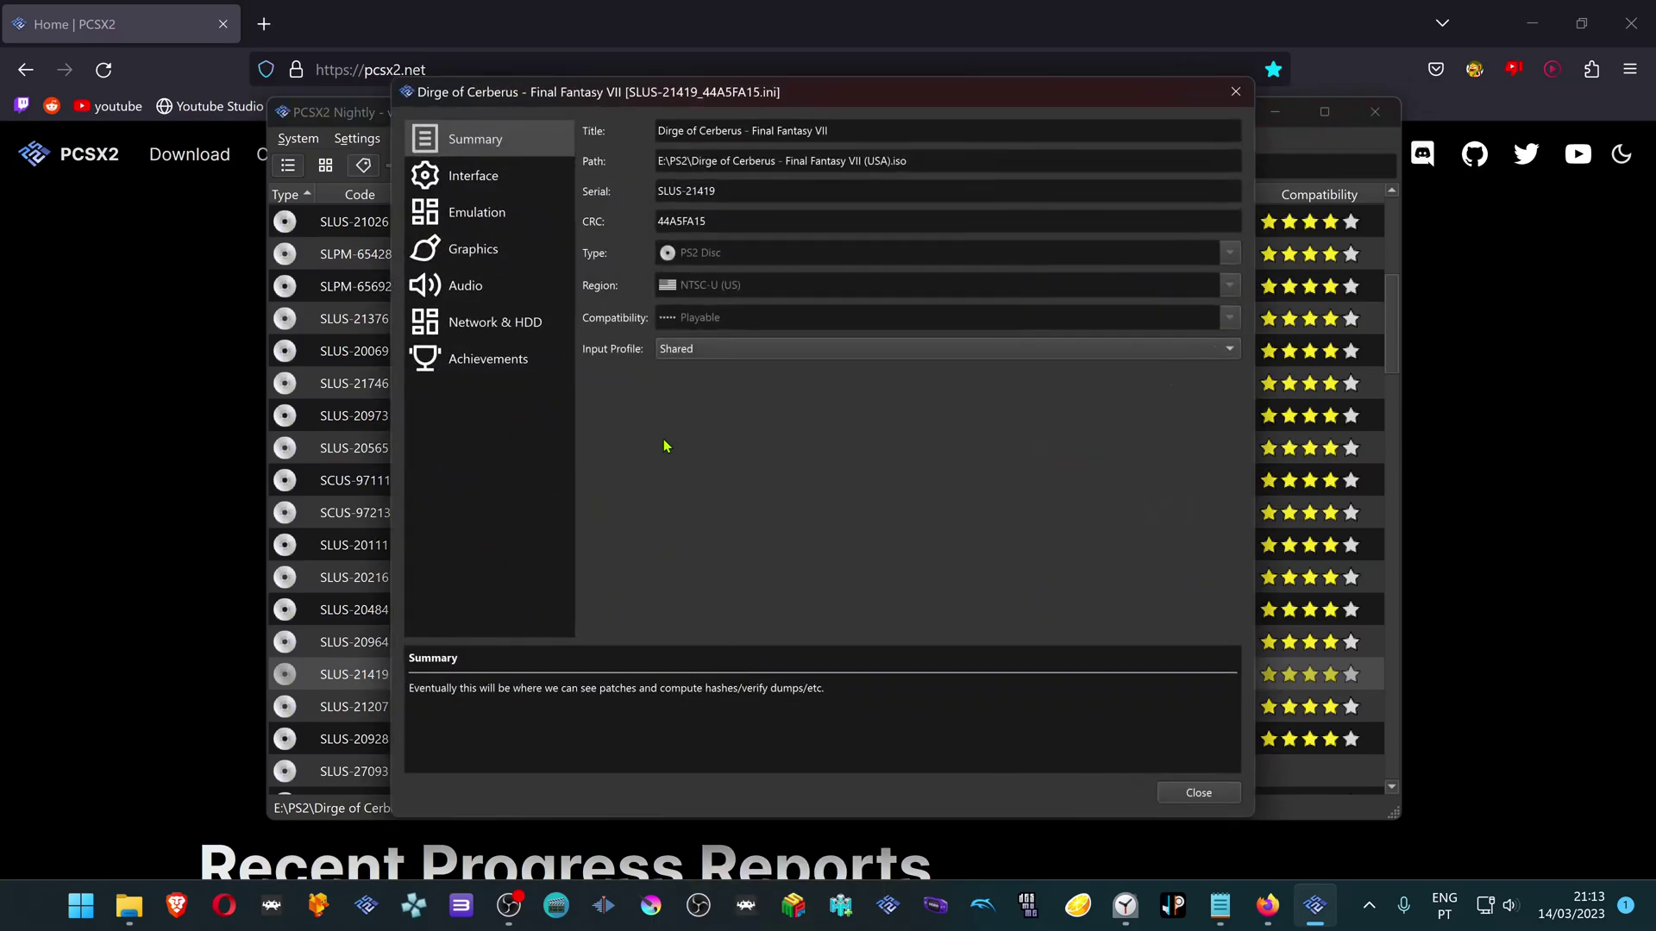
left_click(779, 356)
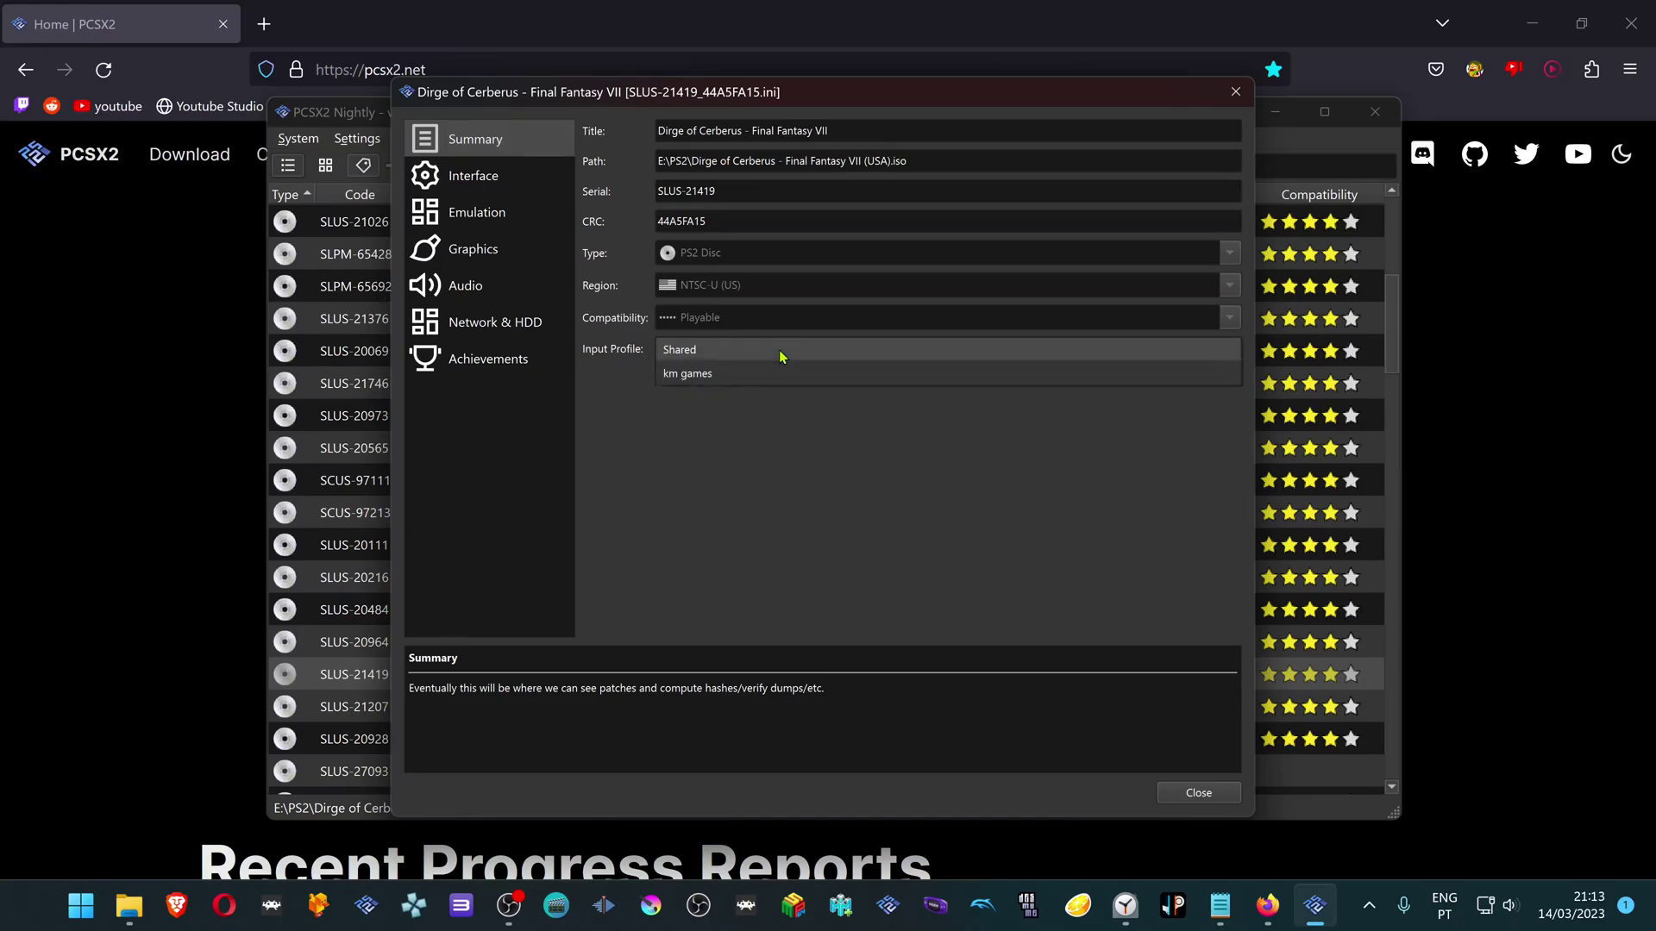
left_click(725, 376)
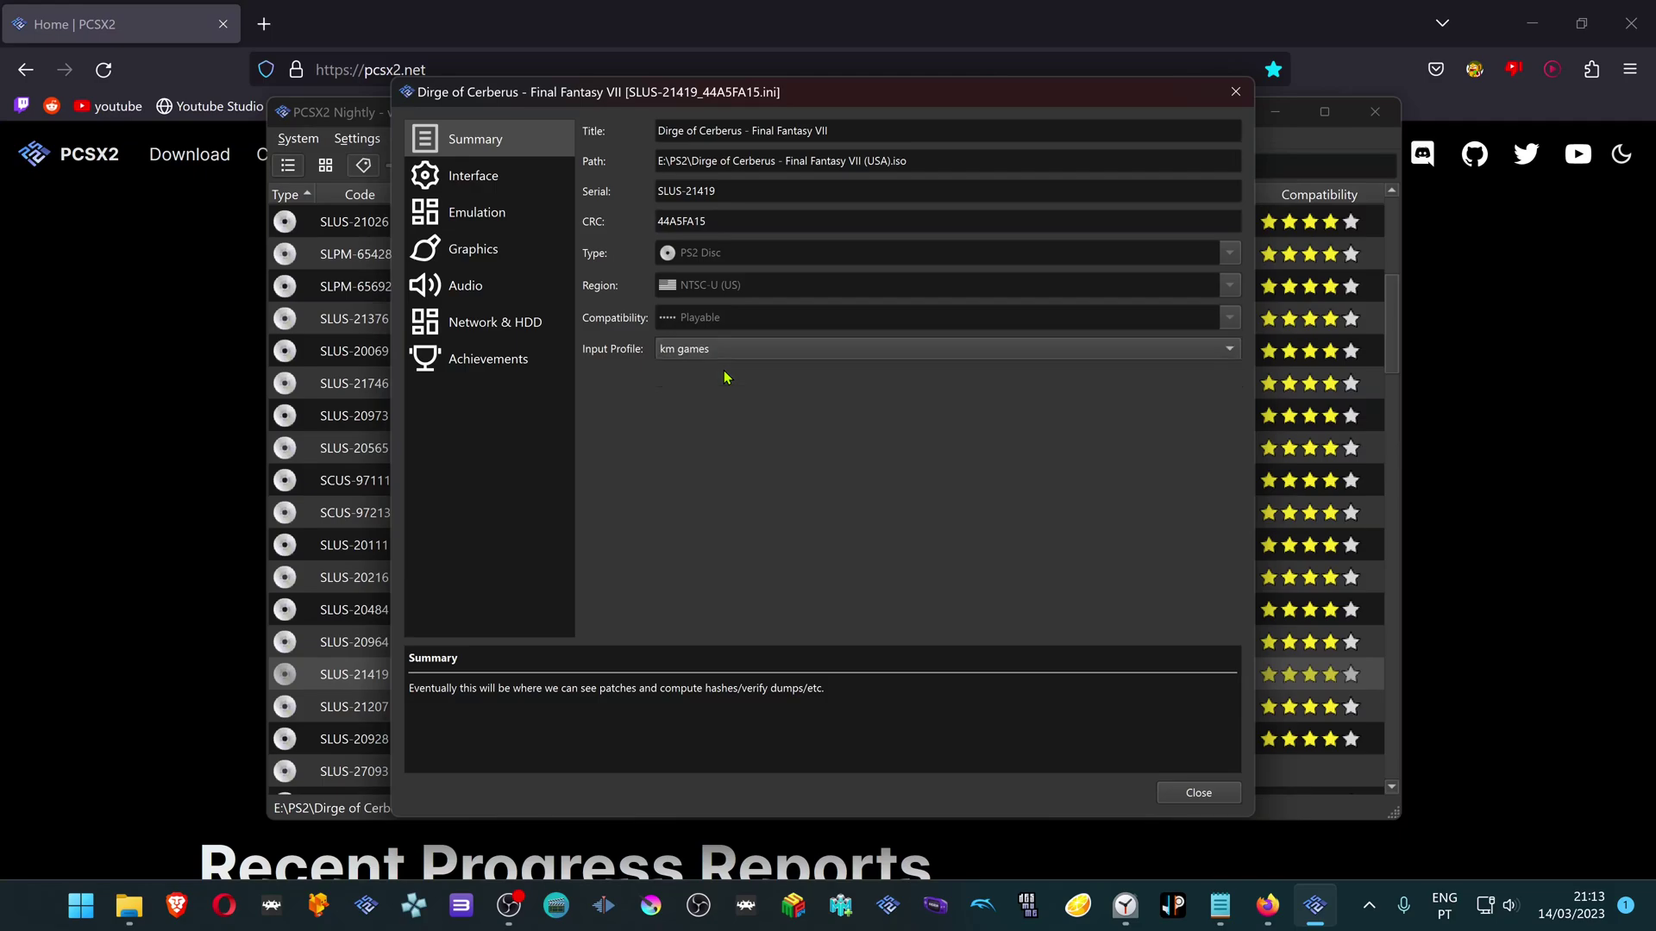
Step: Close the game properties and start Dirge of Cerberus - Final Fantasy VII from the game list
left_click(1188, 797)
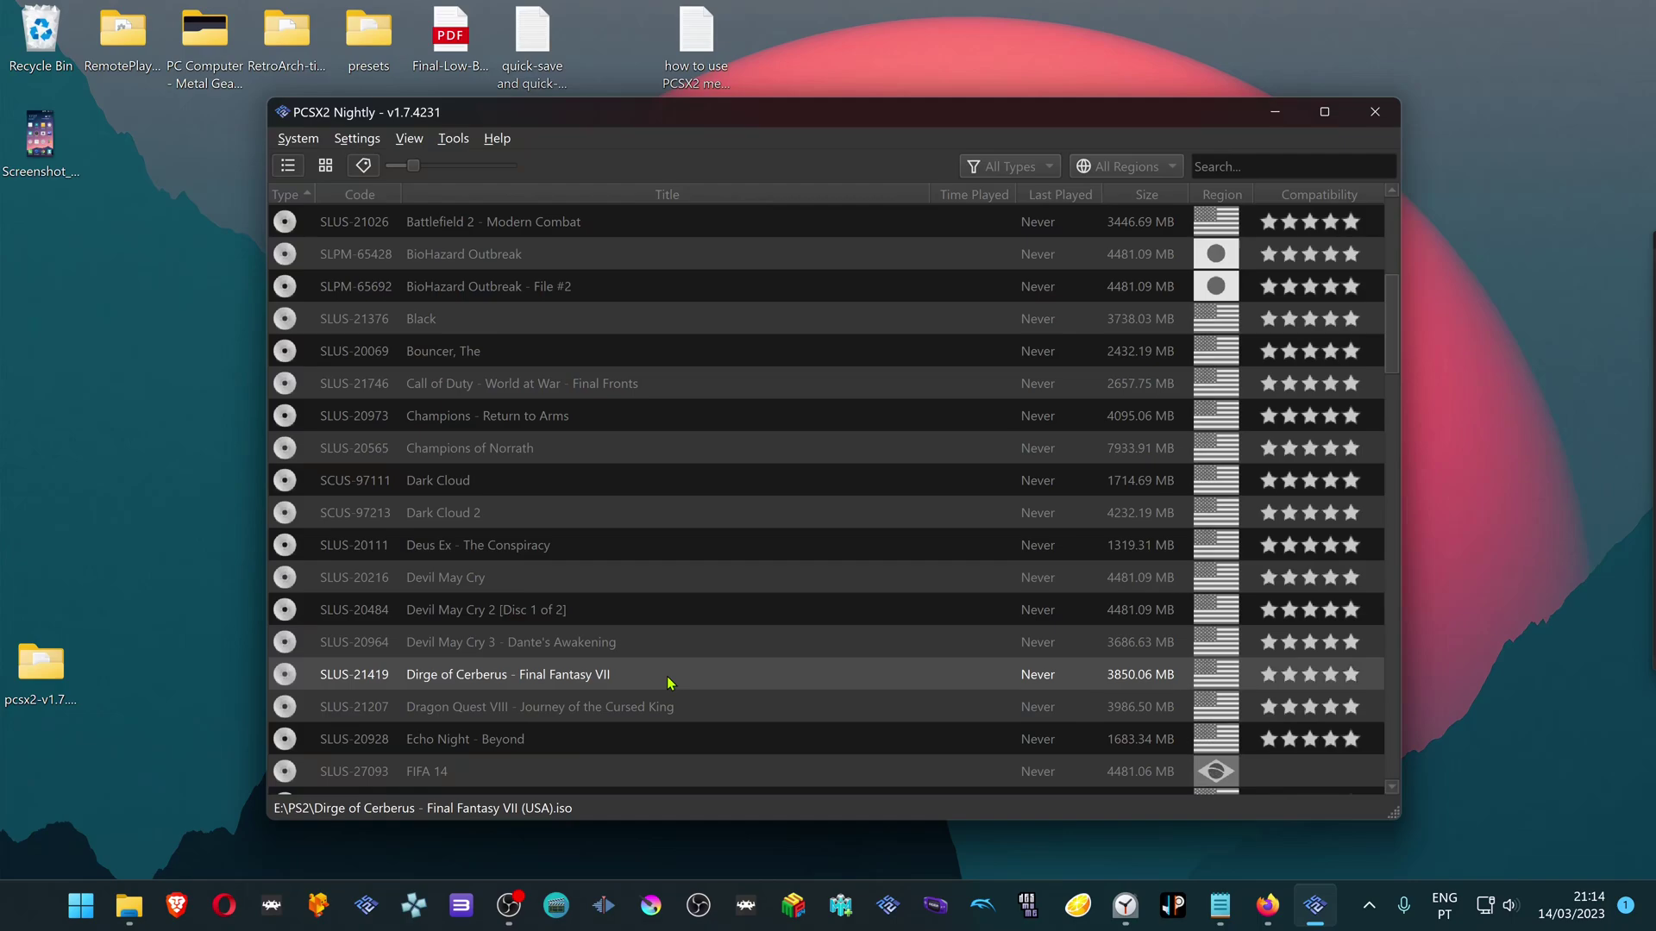
double_click(670, 679)
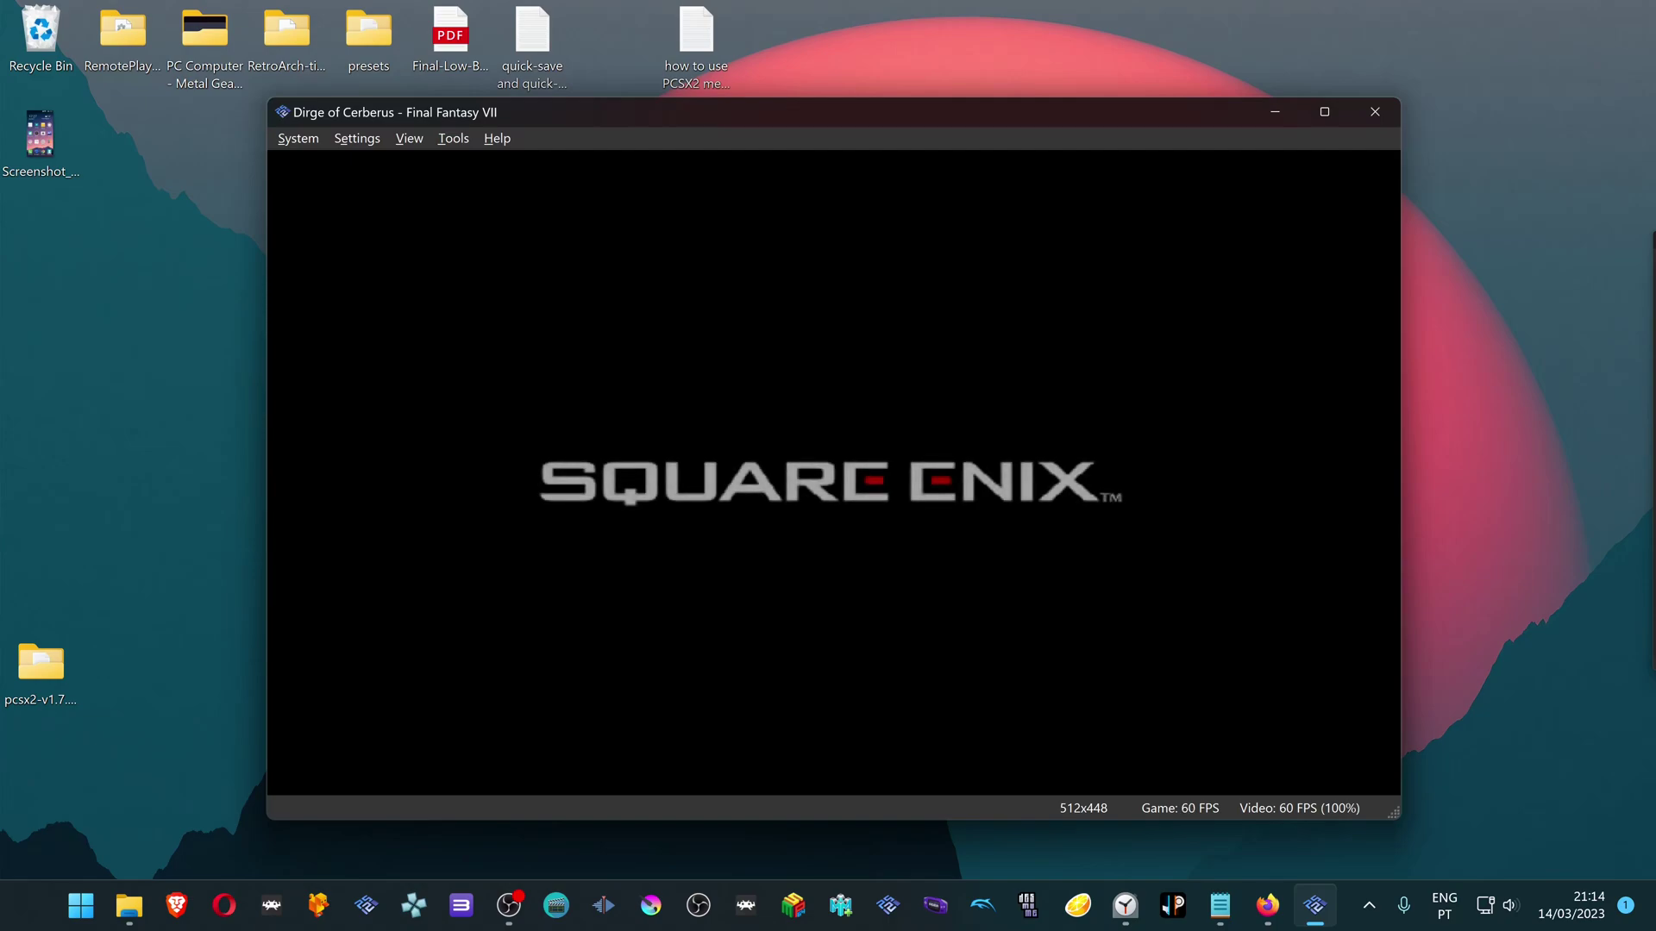
Step: Pause the running game, check the input profile in its game properties, and close them
key("space")
left_click(357, 139)
left_click(388, 157)
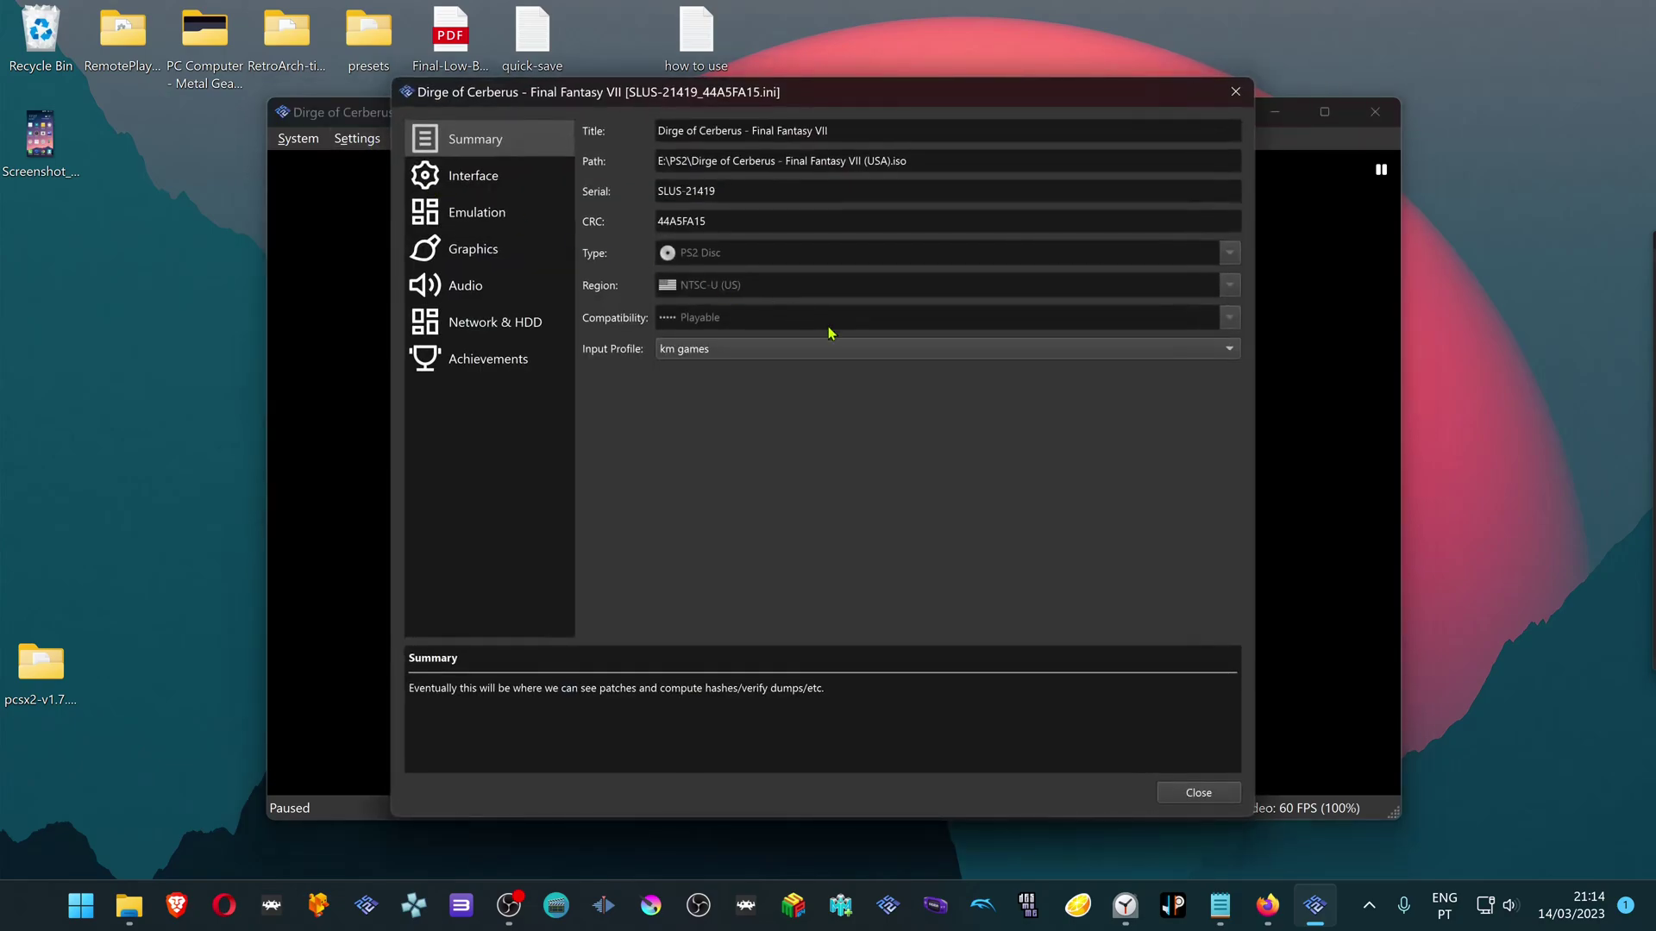
left_click(1206, 798)
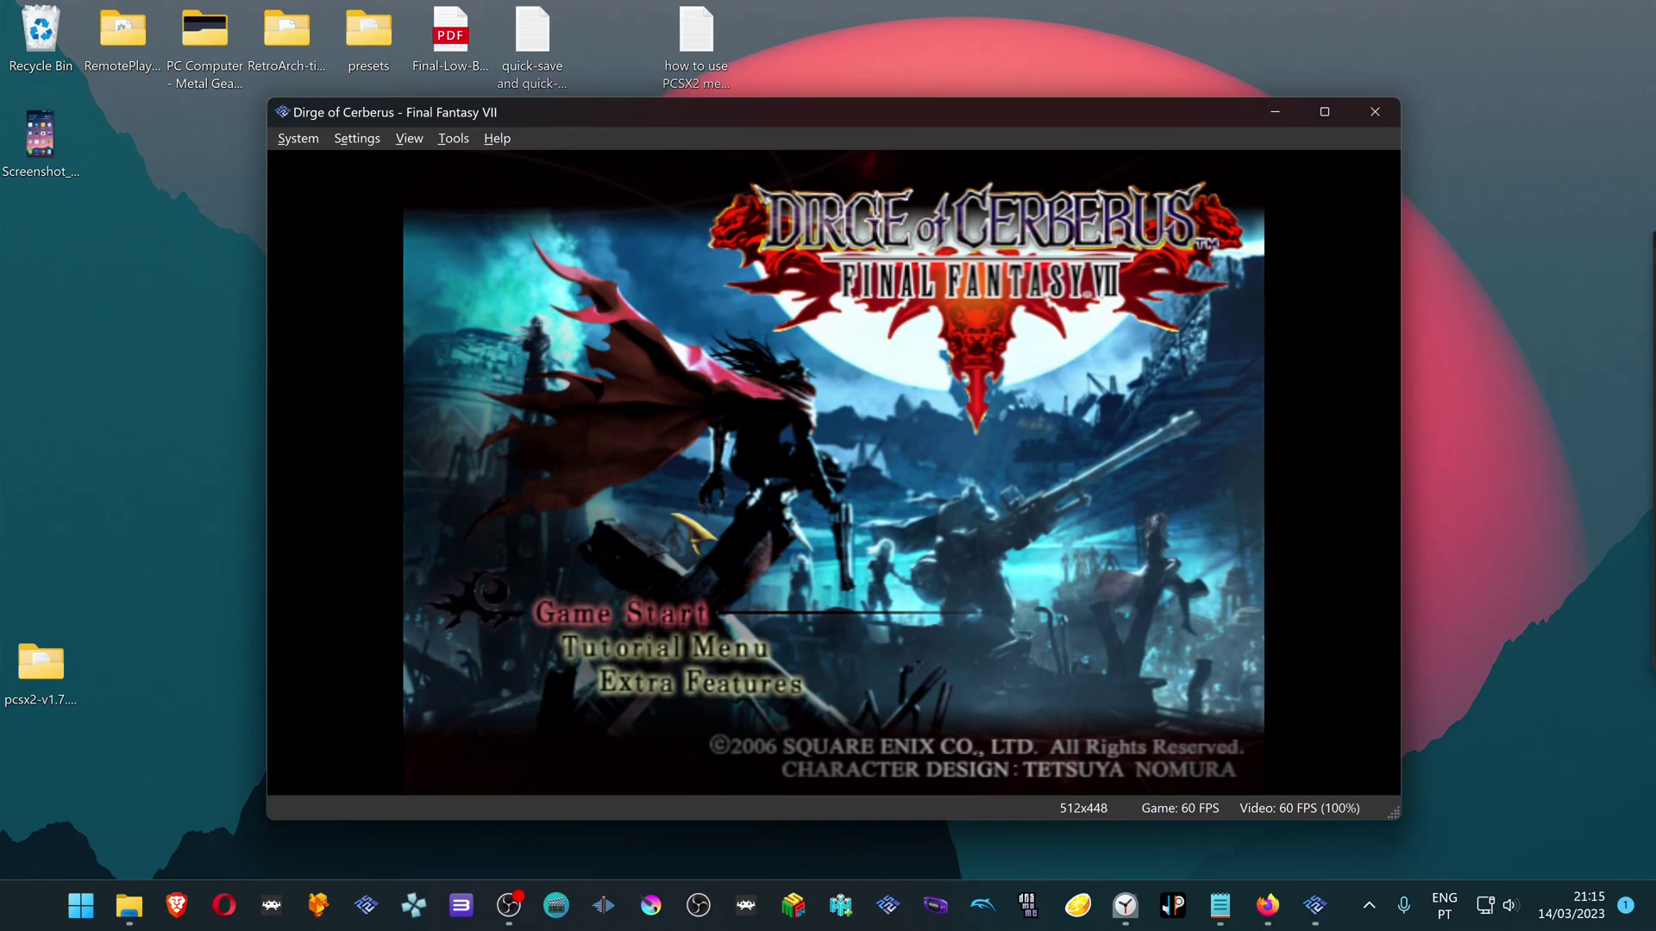
Step: Bring up the Shut Down command for the running Dirge of Cerberus game
left_click(298, 138)
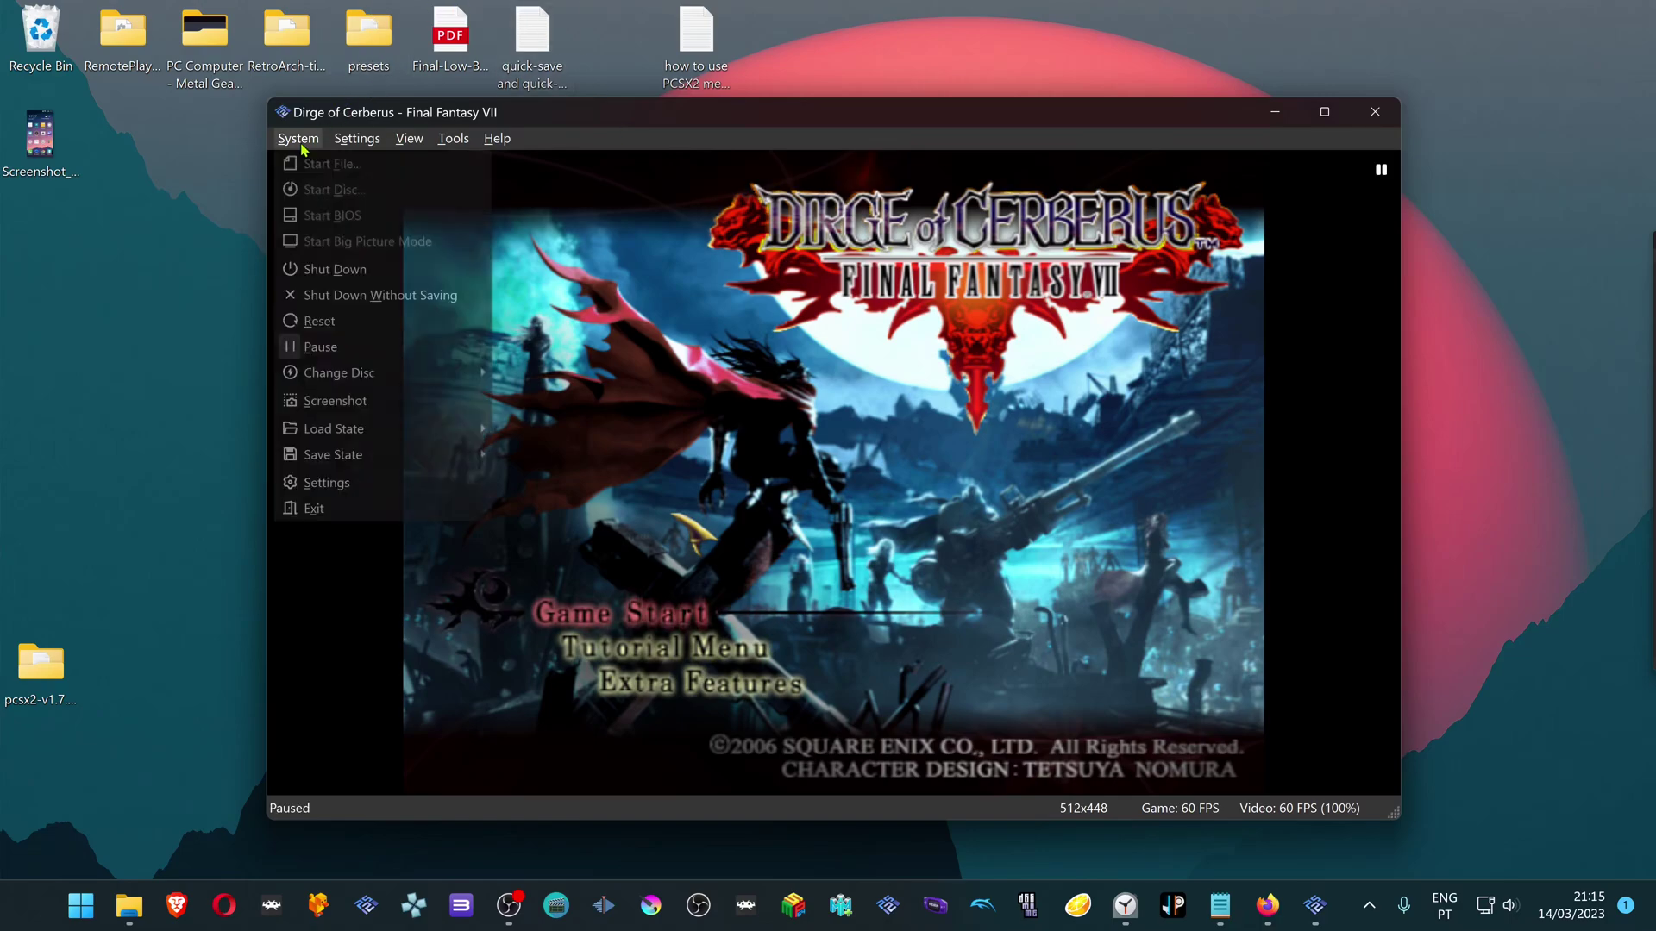
mouse_move(356, 138)
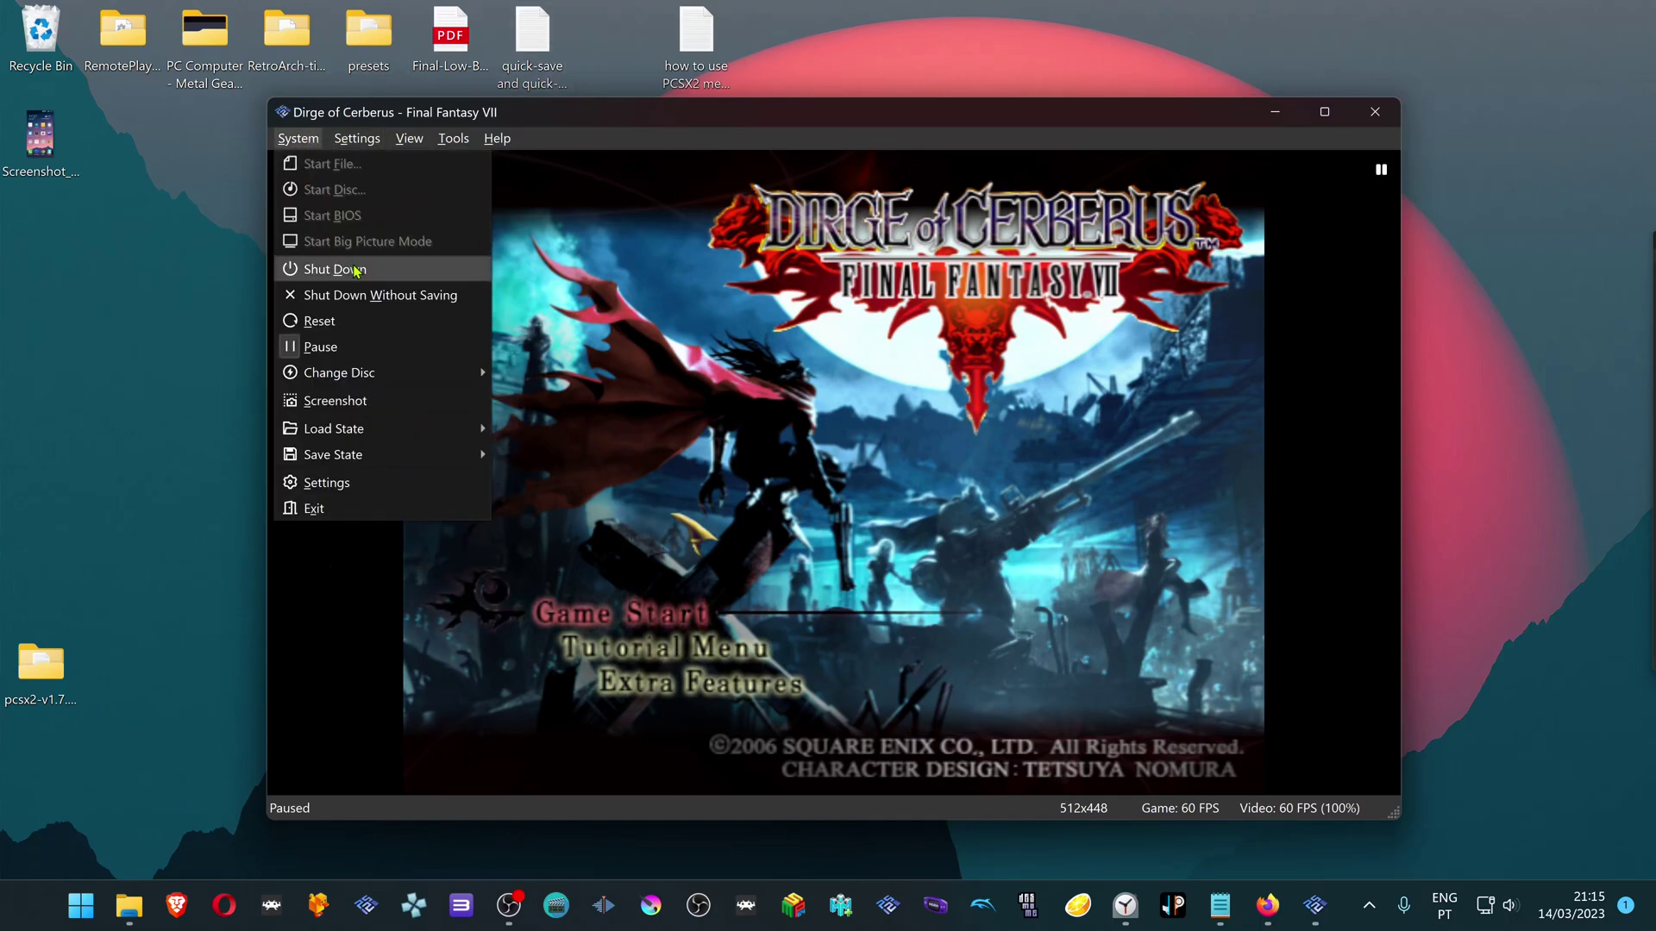